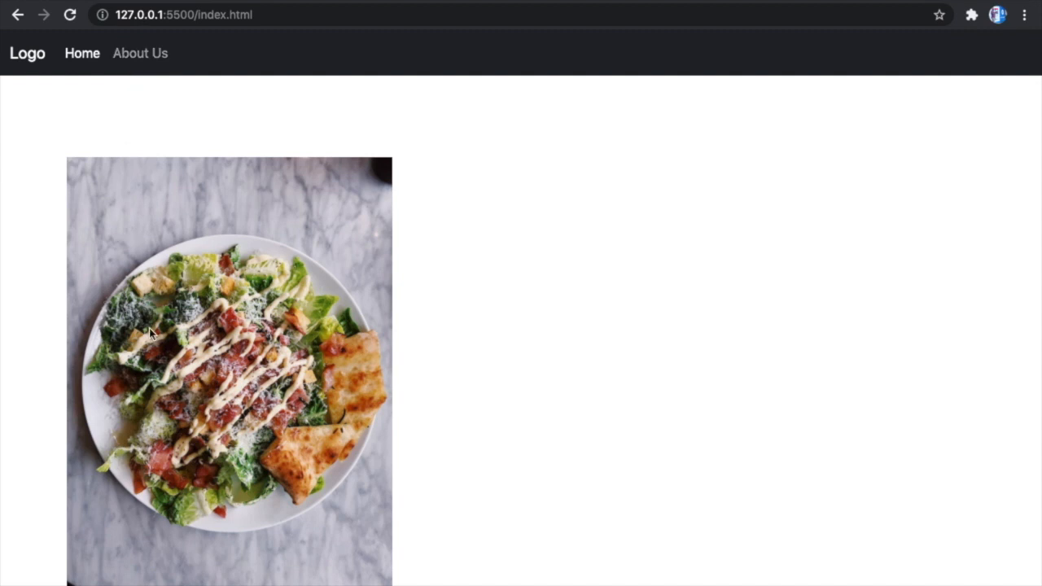
# - View the local site's About Us page and its HTML source in the code editor
pyautogui.click(143, 55)
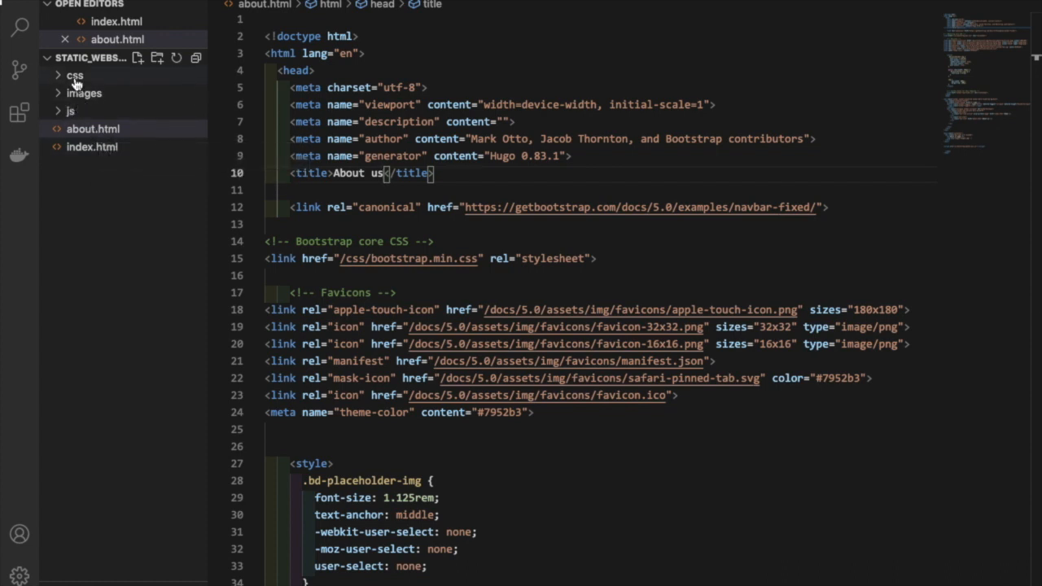
pyautogui.hotkey('ctrl', 'Left')
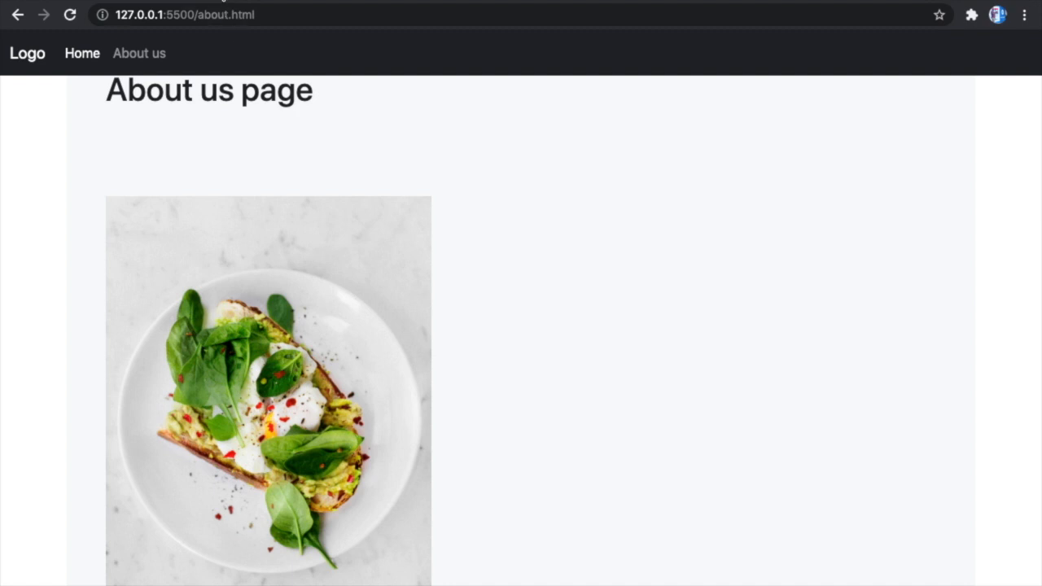
# - Open aws.amazon.com in a new browser tab and go to the AWS Management Console sign-in page
pyautogui.press('super+t')
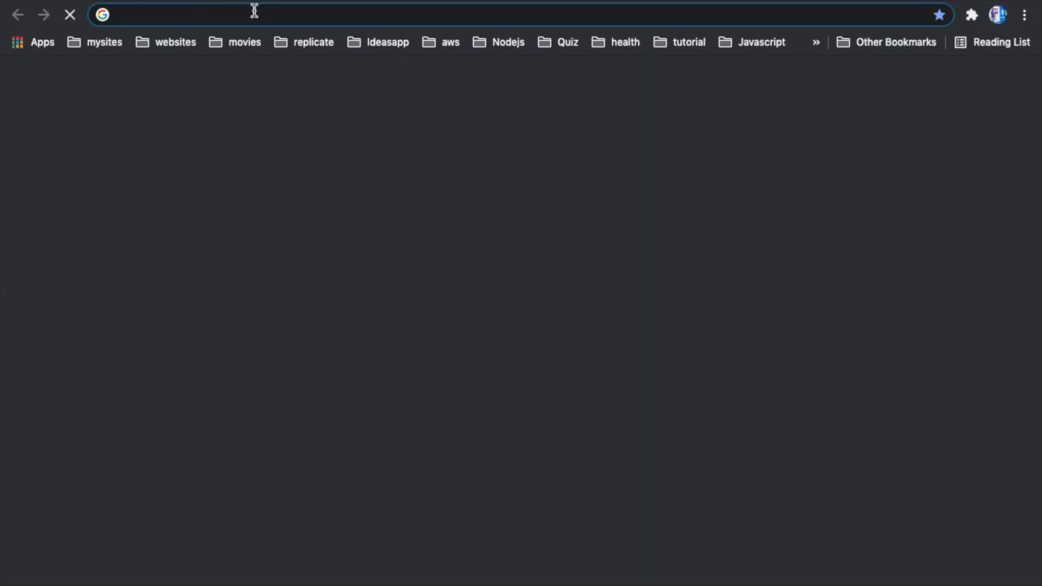
pyautogui.write('aws.amazon.com')
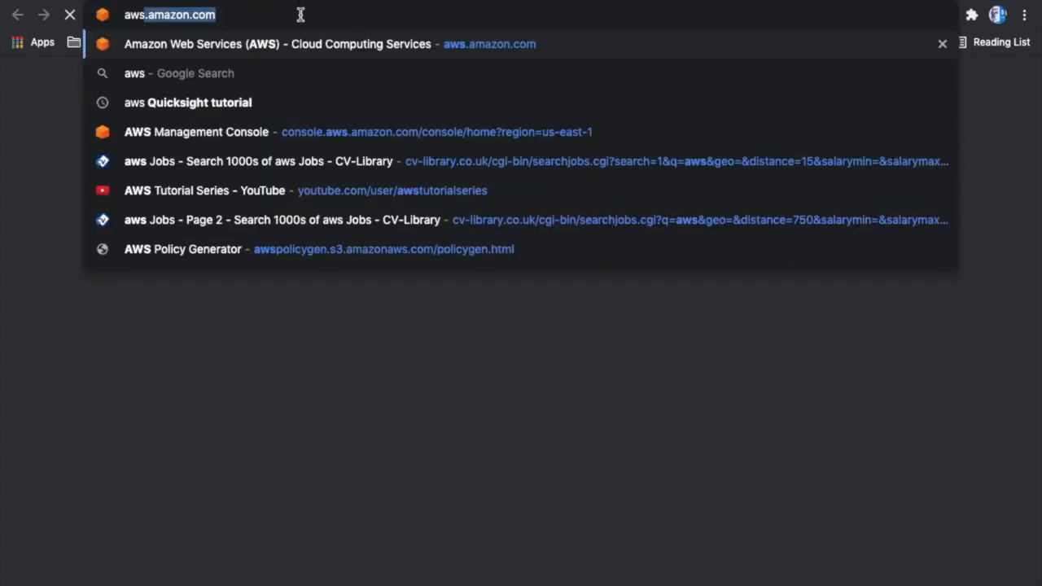
pyautogui.press('Right')
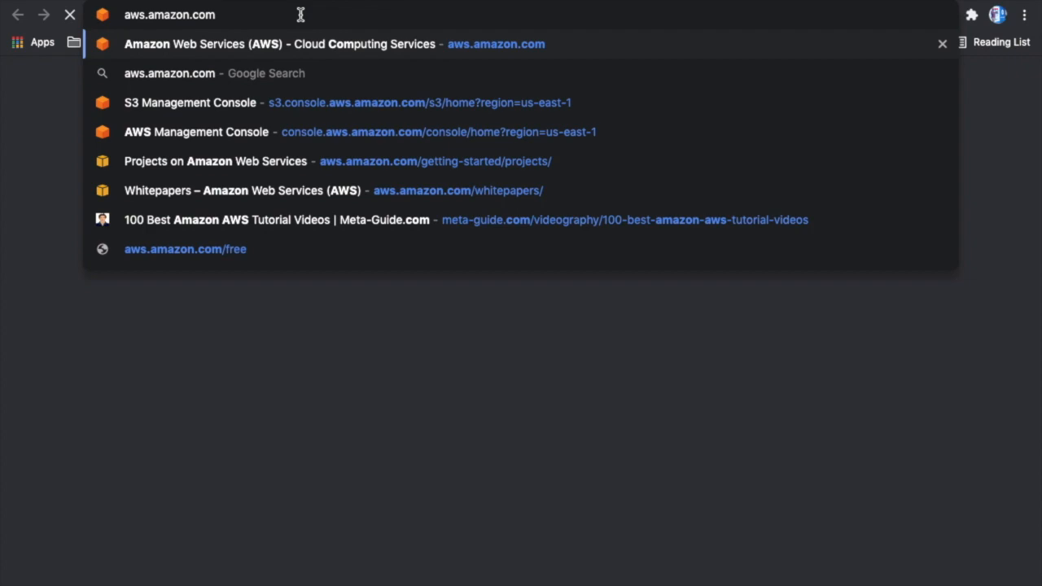
pyautogui.press('Return')
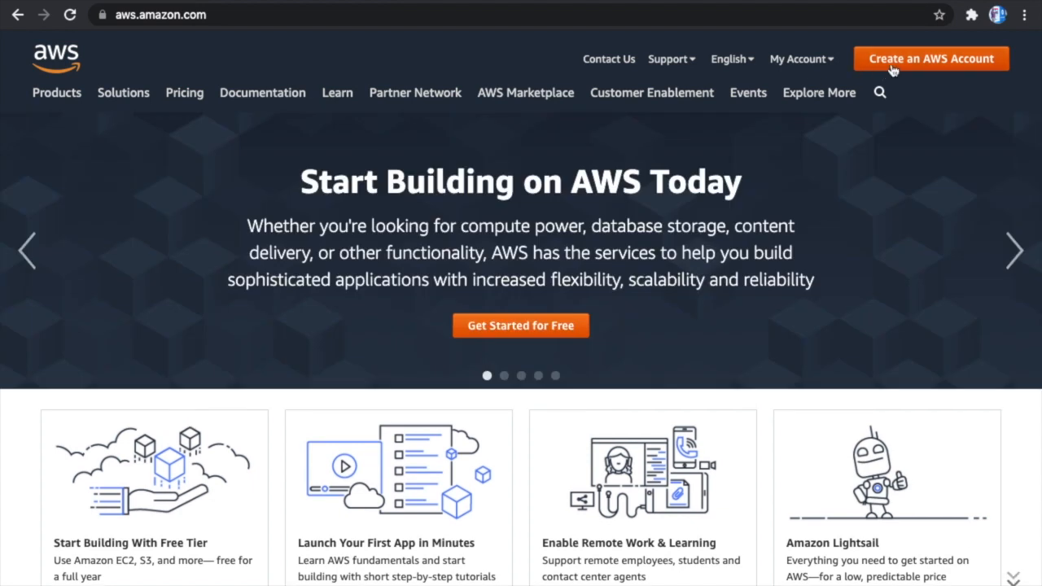
pyautogui.moveTo(813, 62)
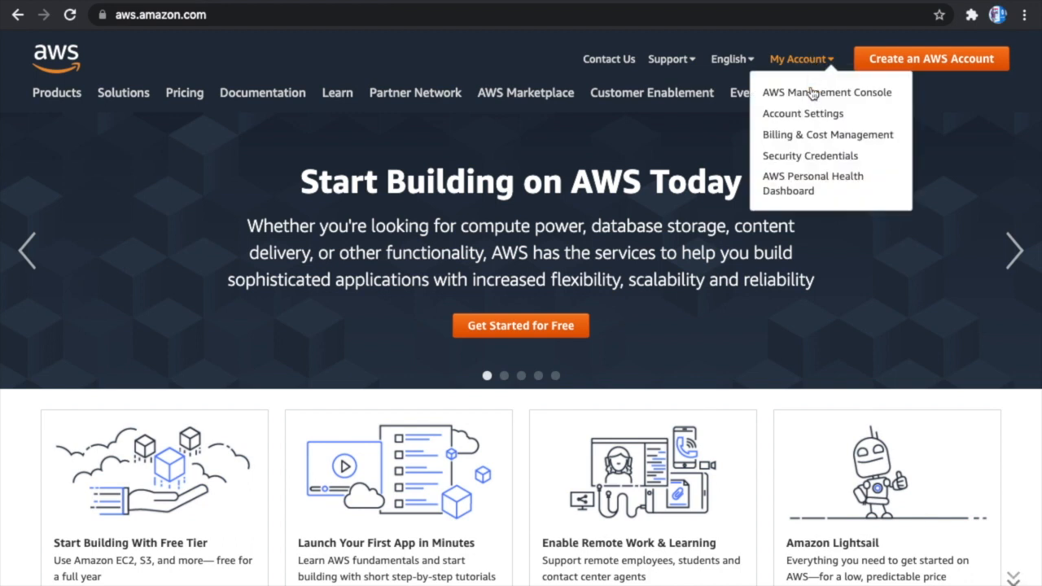
pyautogui.click(814, 98)
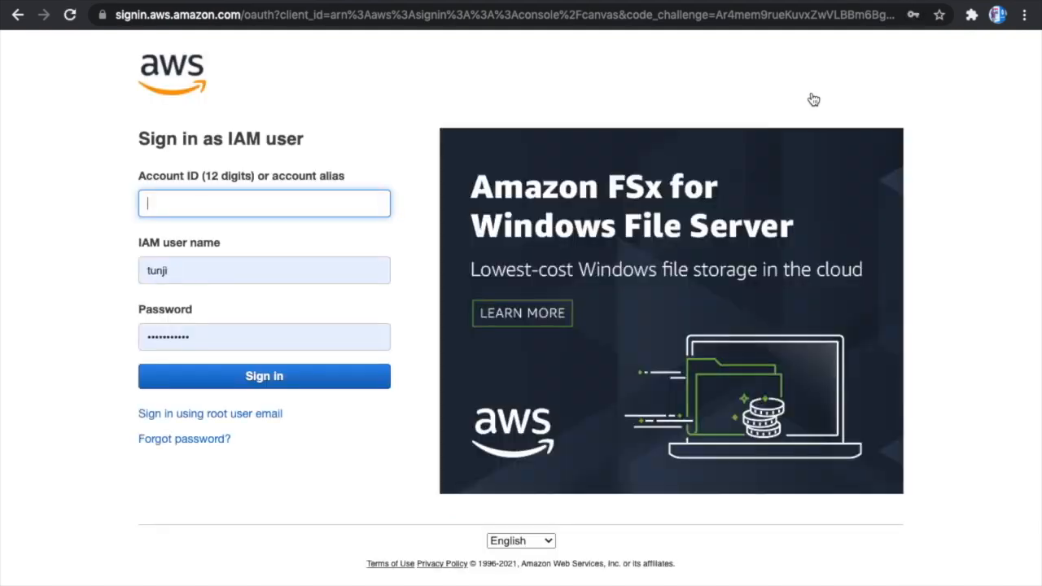
# - Enter the account alias on the IAM user sign-in form
pyautogui.click(171, 205)
pyautogui.write('a')
pyautogui.click(168, 239)
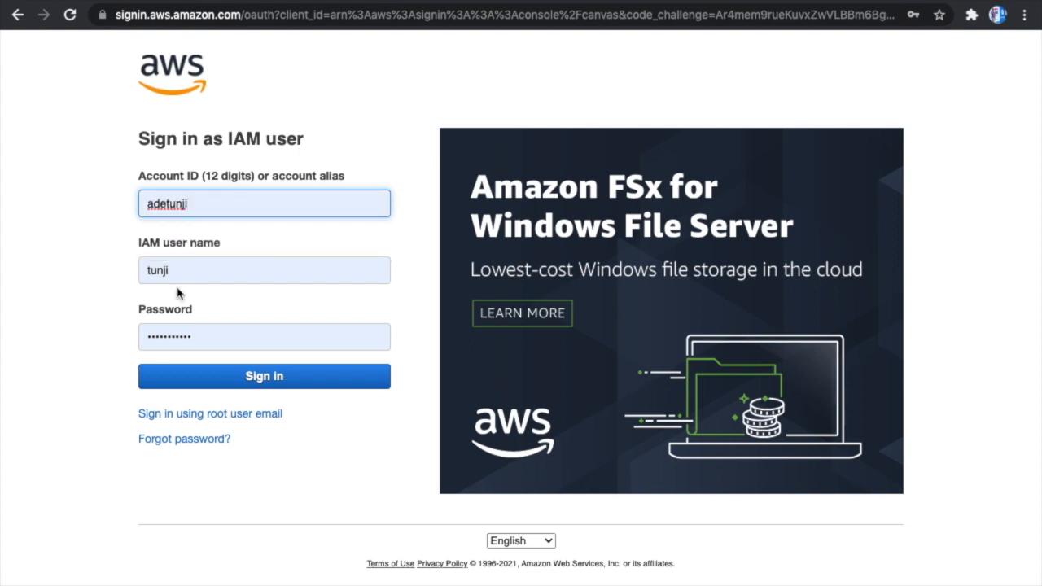
# - Replace the prefilled password with the IAM user's account password and sign in to the console
pyautogui.click(205, 336)
pyautogui.press('BackSpace')
pyautogui.press('BackSpace')
pyautogui.press('BackSpace')
pyautogui.press('BackSpace')
pyautogui.press('BackSpace')
pyautogui.press('BackSpace')
pyautogui.press('BackSpace')
pyautogui.press('BackSpace')
pyautogui.press('BackSpace')
pyautogui.press('BackSpace')
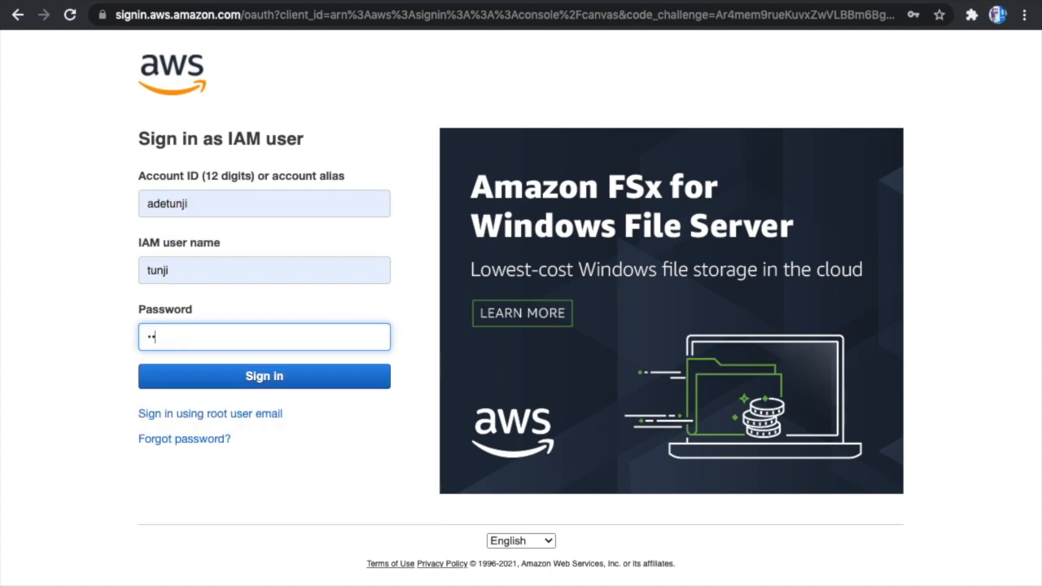
pyautogui.write('••••••••••')
pyautogui.click(245, 379)
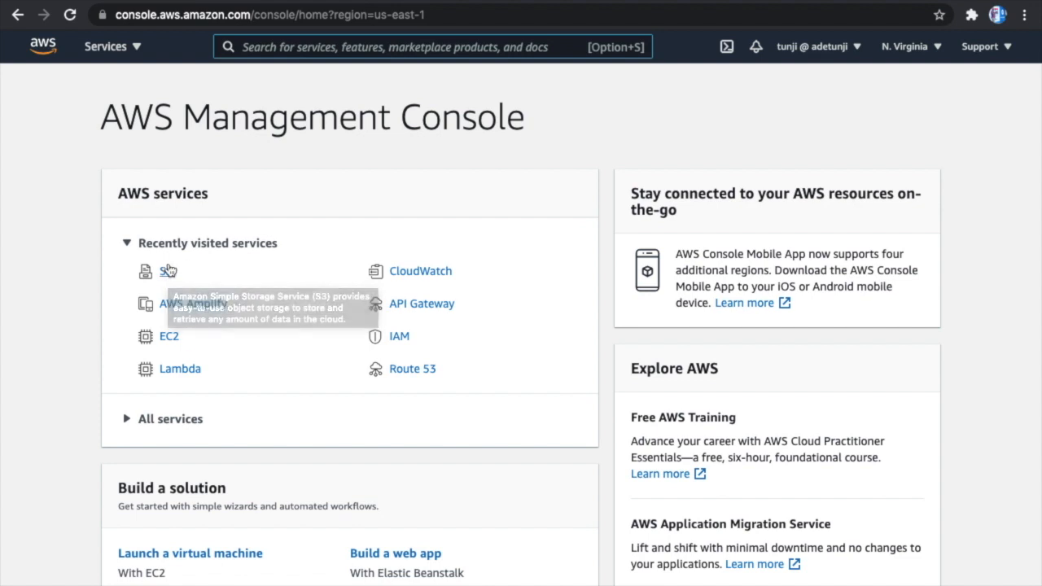
# - Search the AWS services for "s3" and open the S3 service
pyautogui.click(134, 52)
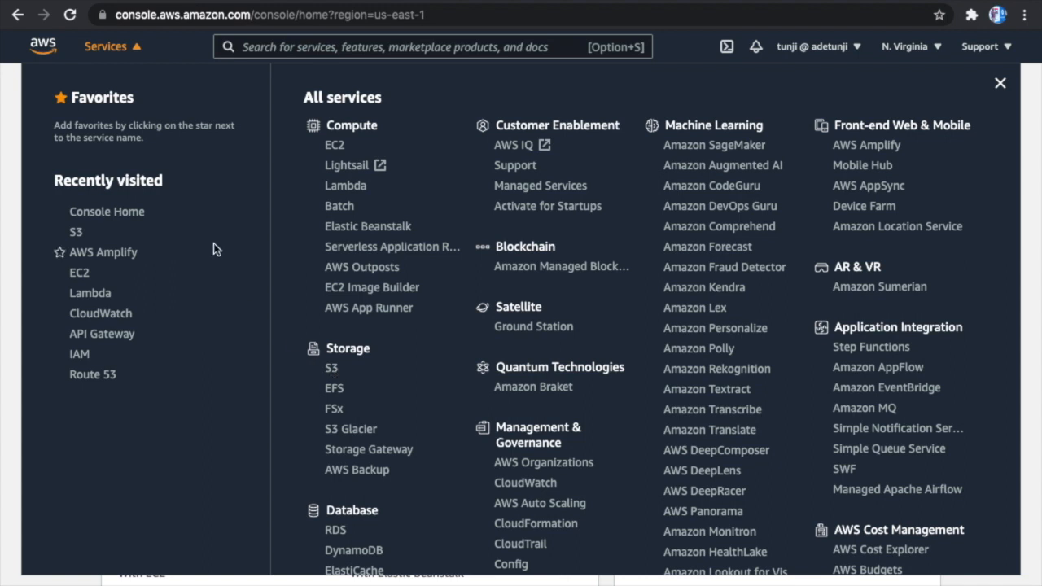
pyautogui.click(266, 47)
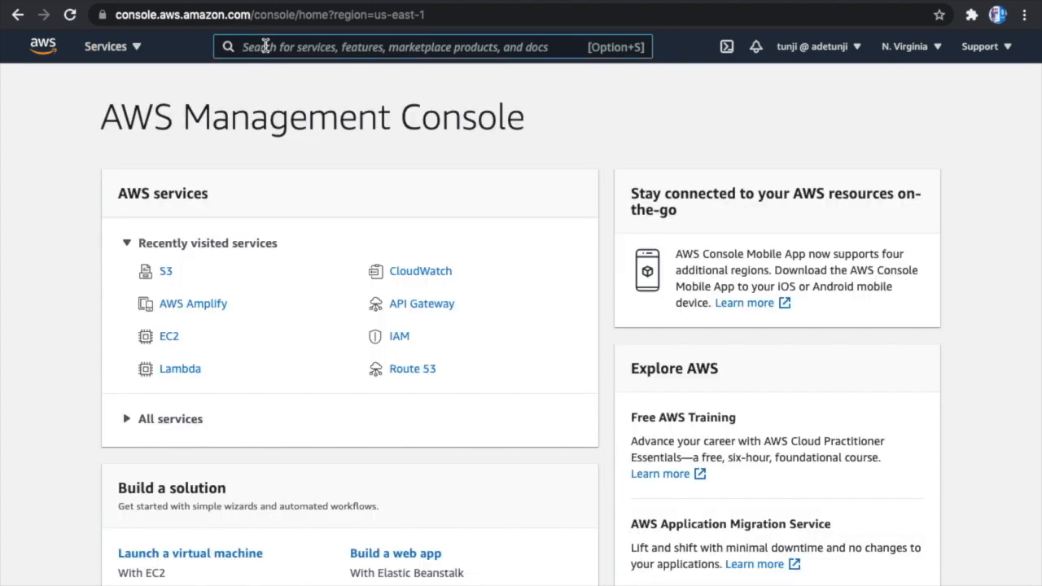
pyautogui.write('s3')
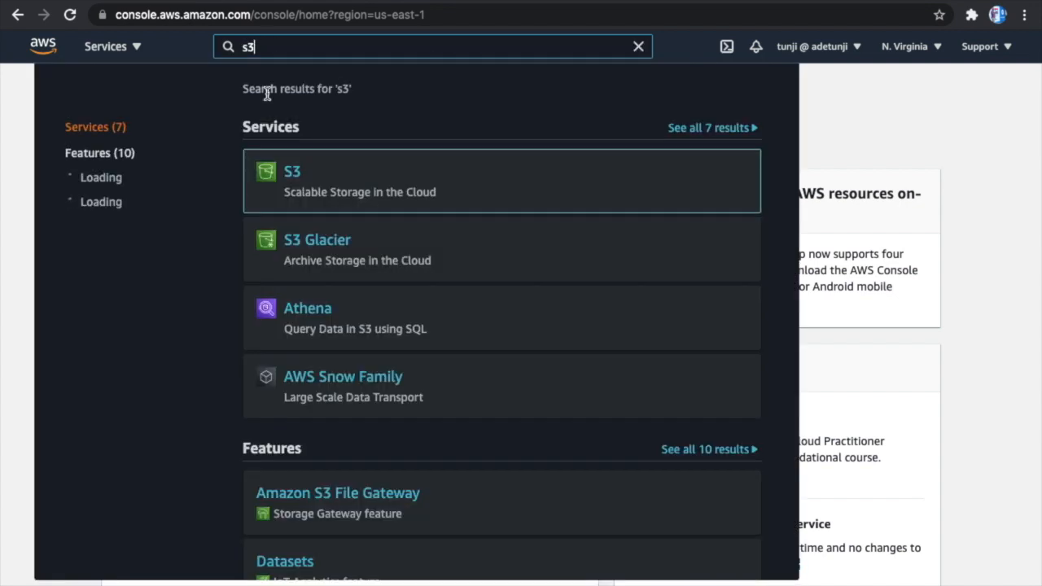
pyautogui.click(293, 180)
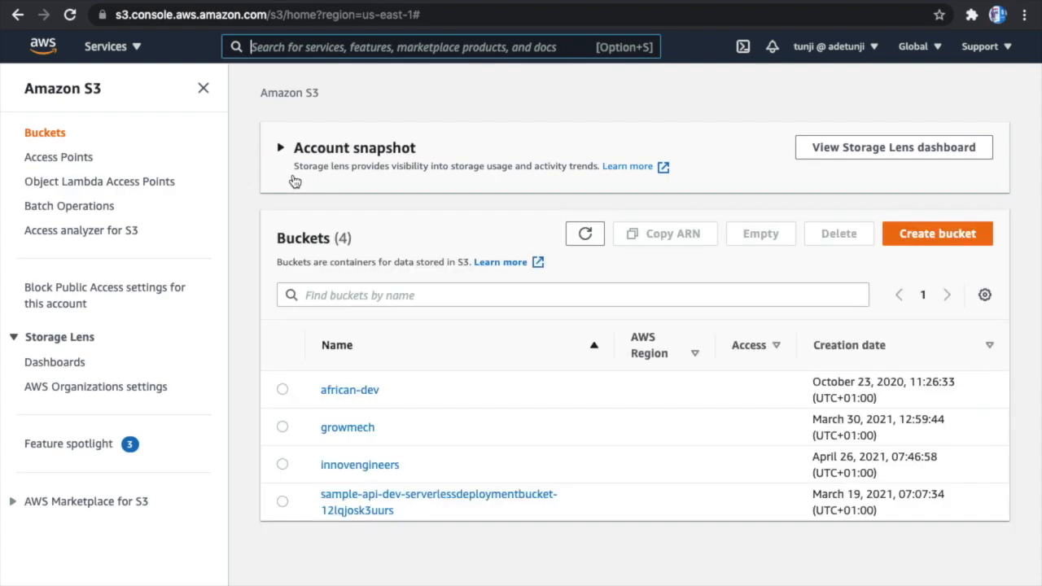
# - Start creating a new S3 bucket and name it static-hosting-67
pyautogui.click(294, 181)
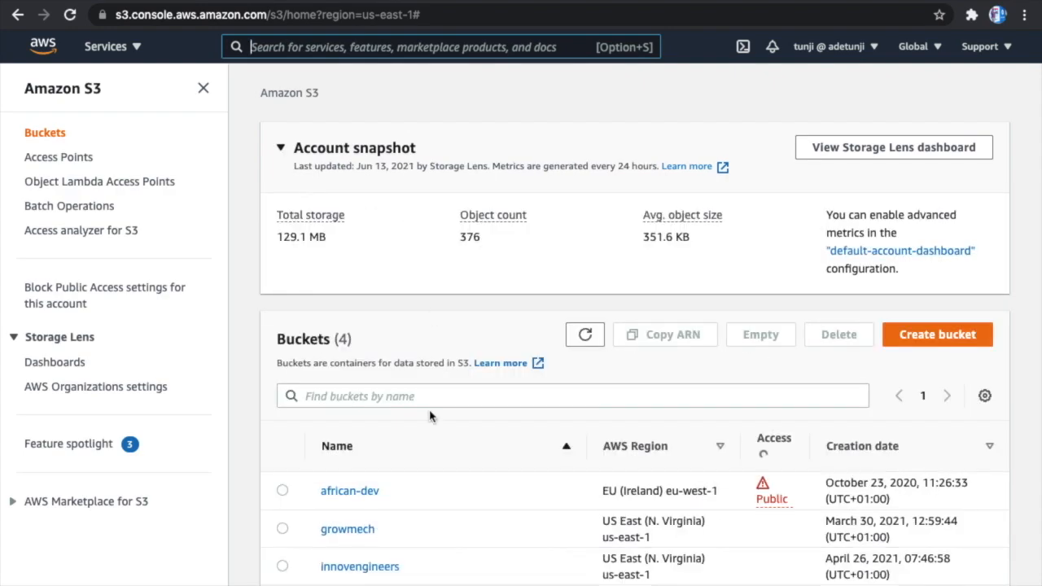
pyautogui.scroll(-1, 430, 416)
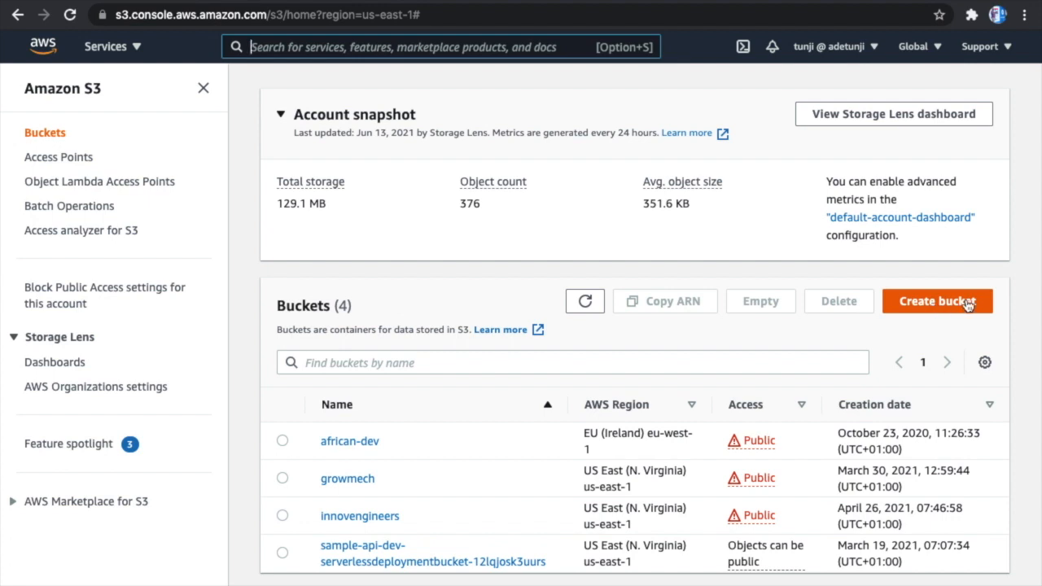
pyautogui.click(926, 306)
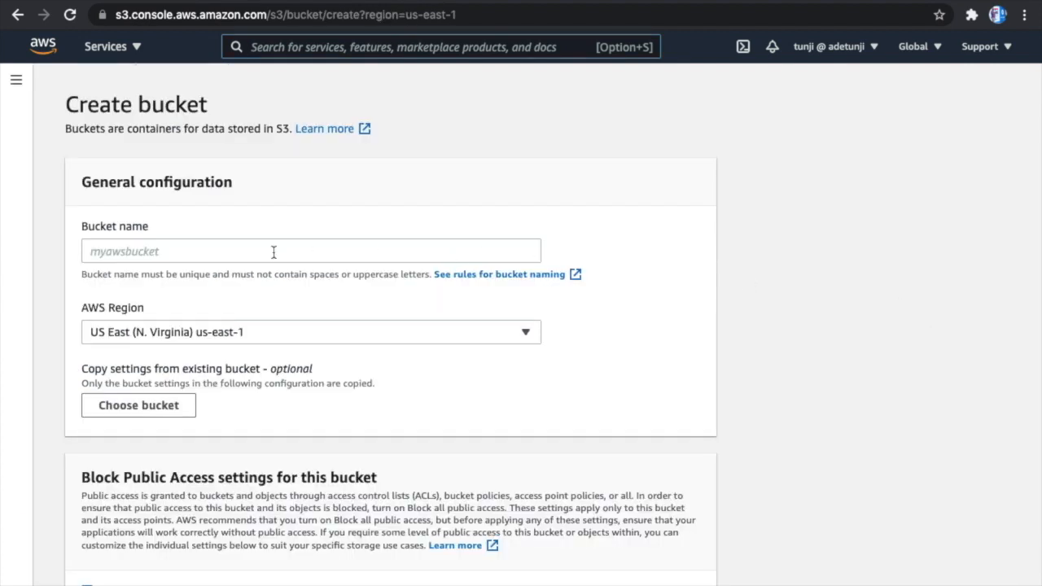
pyautogui.click(173, 255)
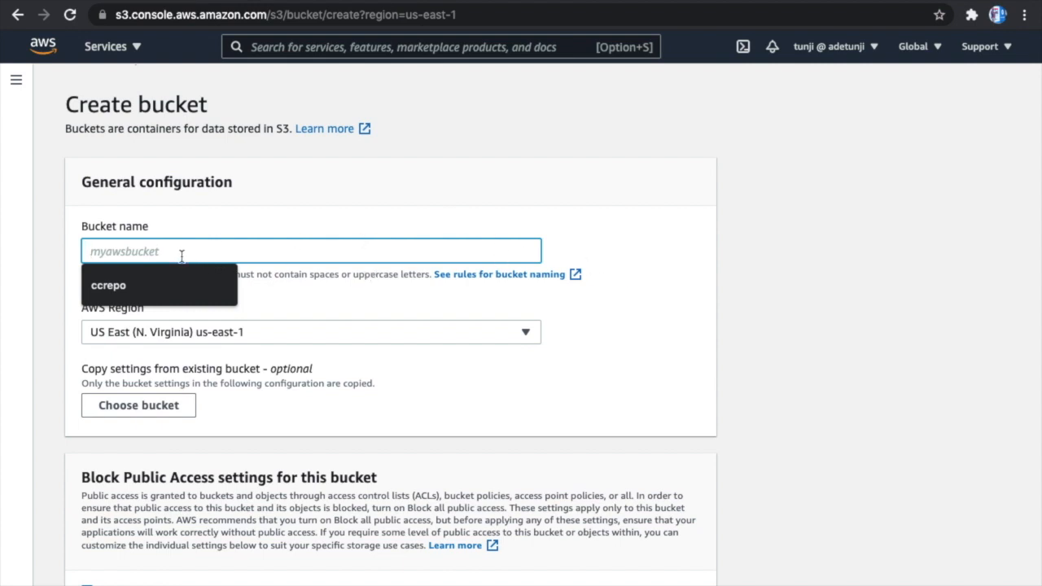
pyautogui.write('sti')
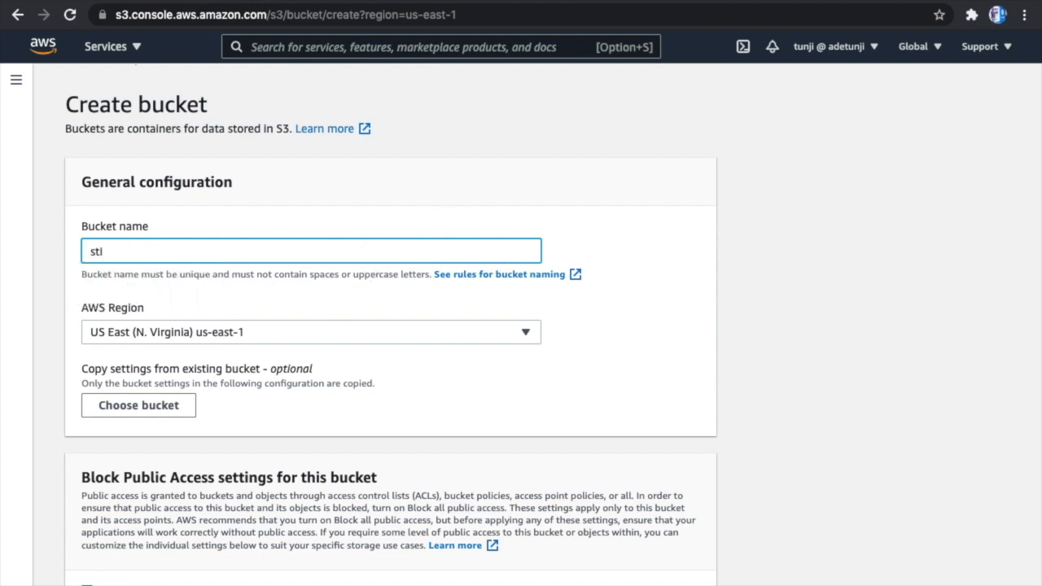
pyautogui.press('BackSpace')
pyautogui.write('atic-hostio')
pyautogui.press('BackSpace')
pyautogui.write('ng-67')
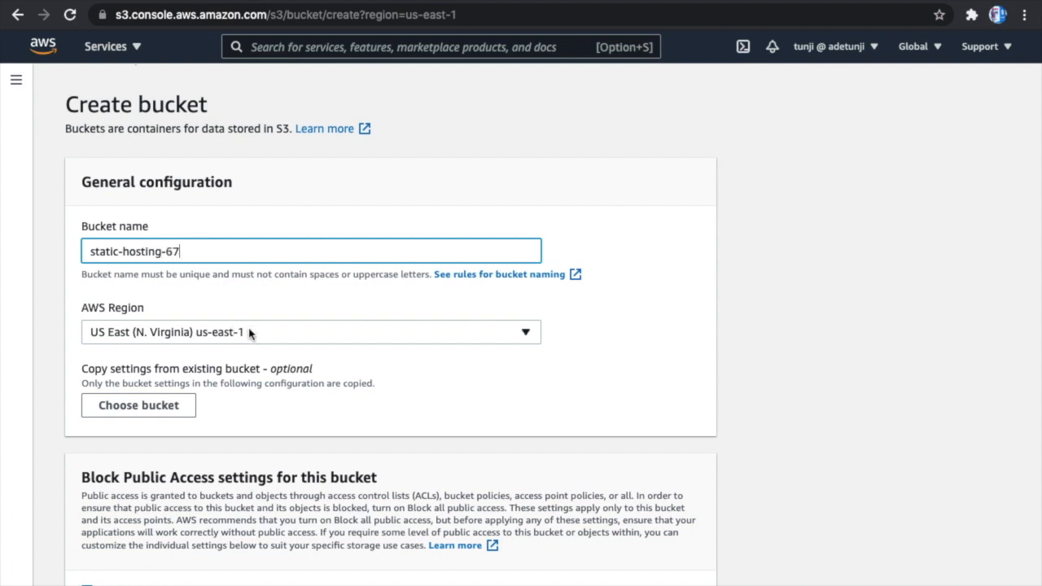
# - Turn off Block all public access with the public exposure acknowledged, and create the bucket
pyautogui.scroll(-2, 302, 349)
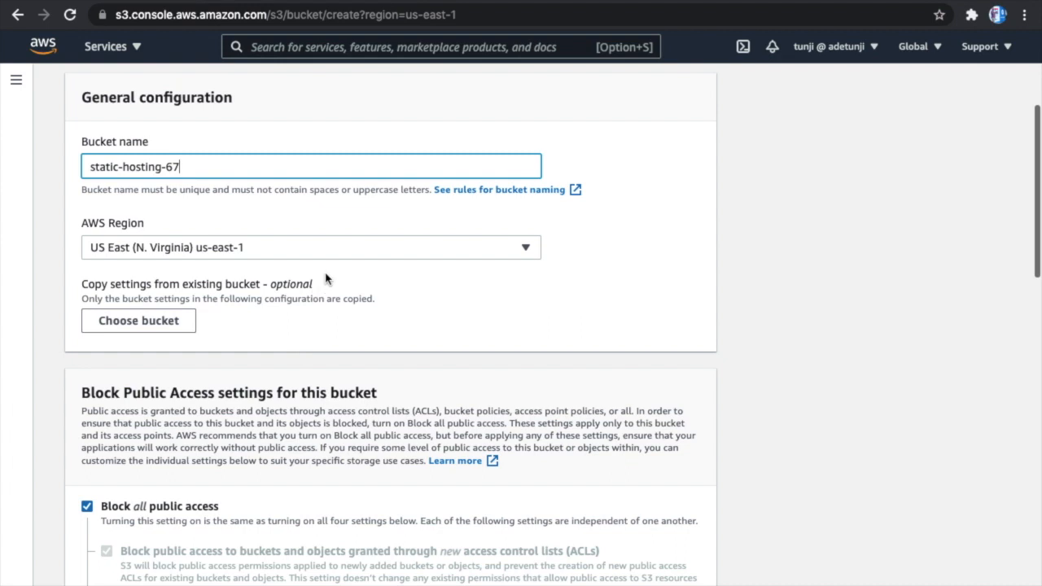
pyautogui.scroll(-3, 366, 337)
pyautogui.scroll(-4, 367, 336)
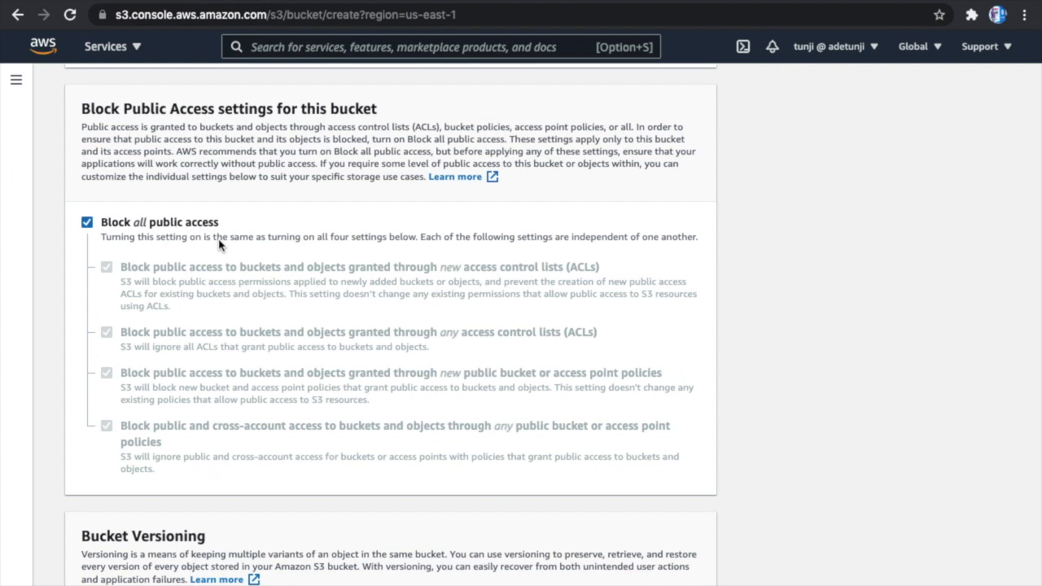
pyautogui.click(88, 223)
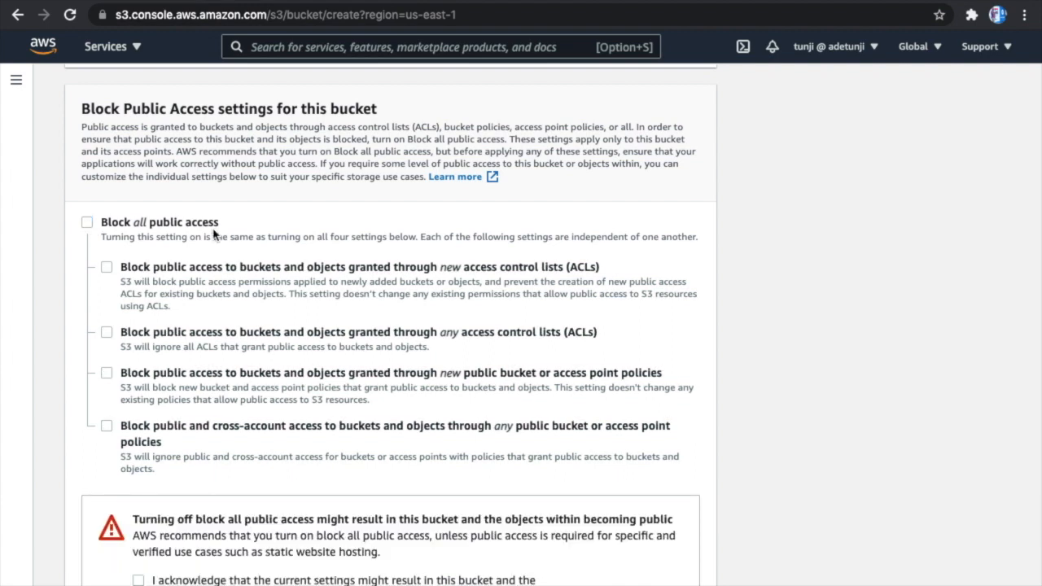
pyautogui.scroll(-2, 239, 290)
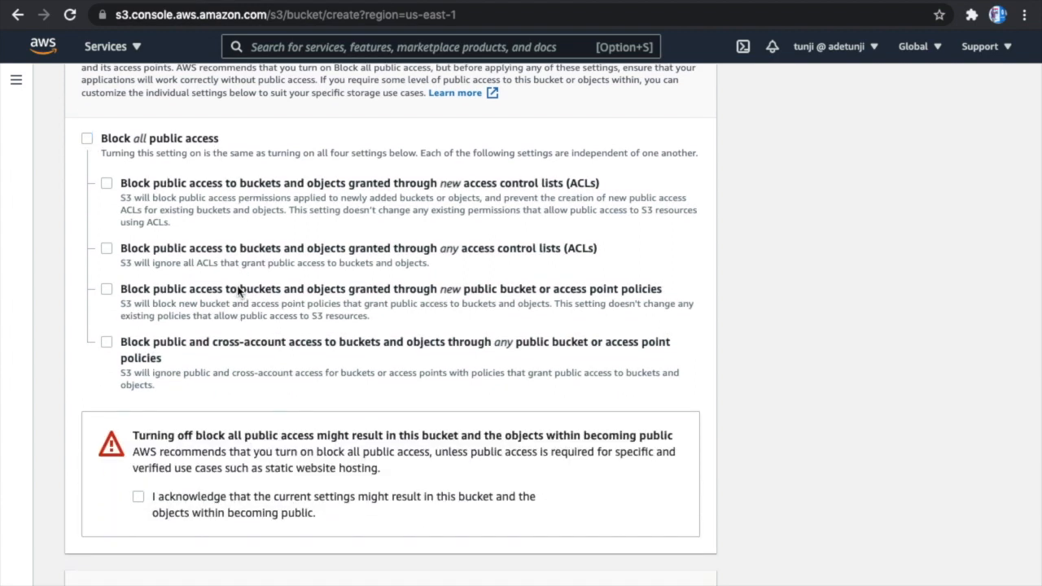
pyautogui.scroll(-5, 239, 291)
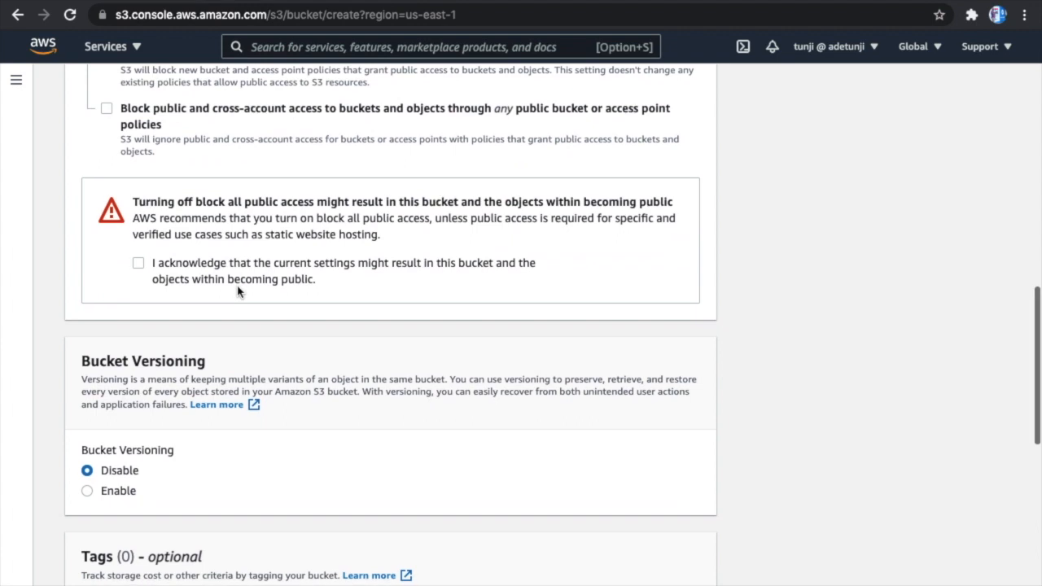
pyautogui.scroll(-3, 267, 369)
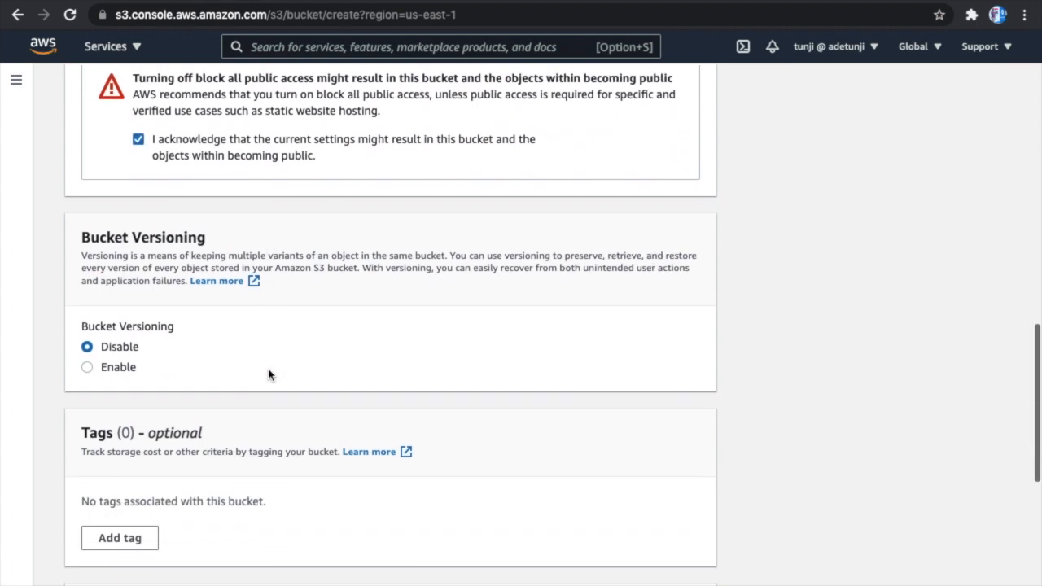
pyautogui.scroll(-8, 270, 356)
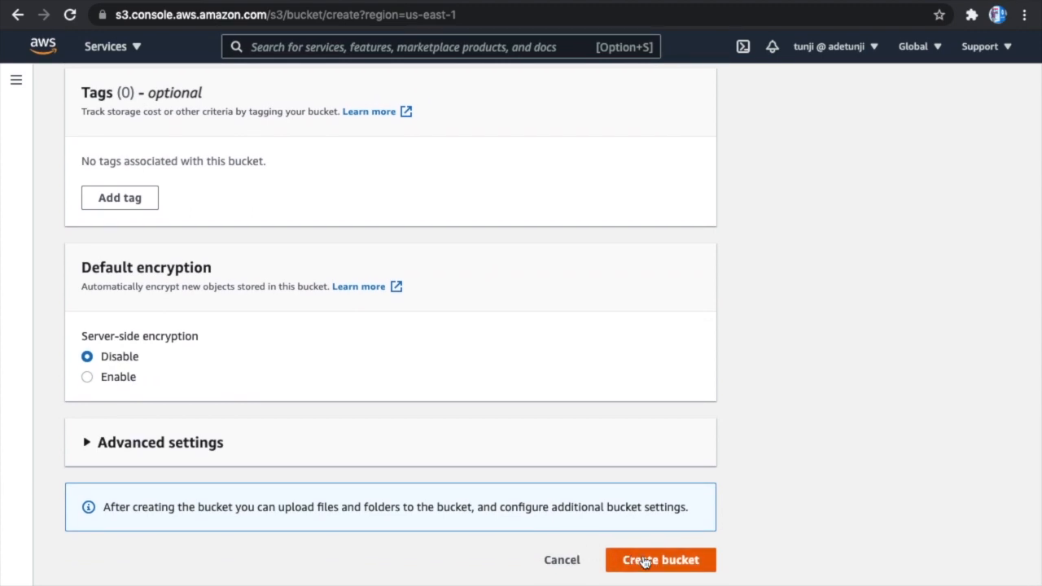
pyautogui.click(644, 560)
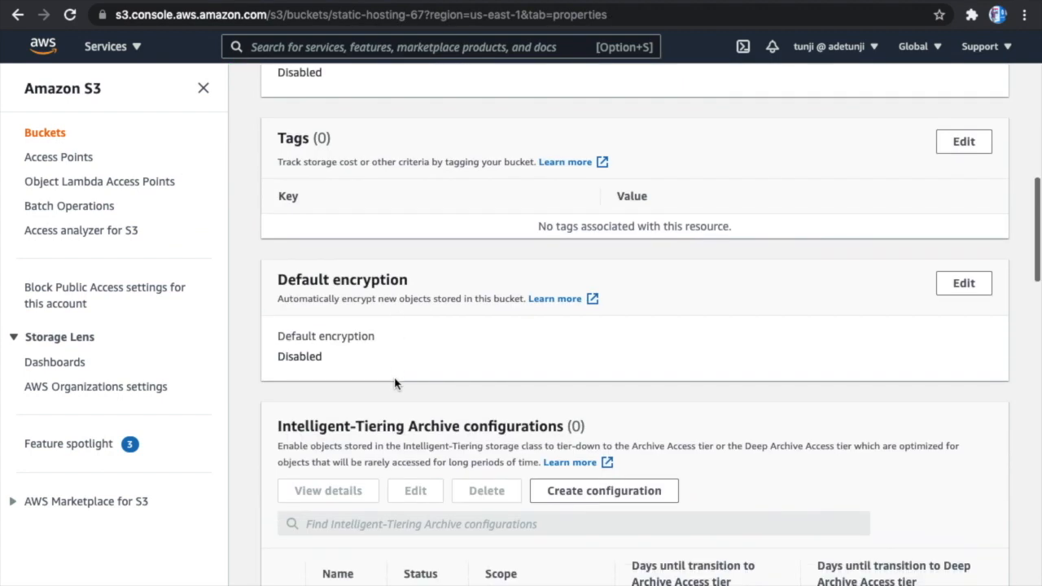
# - Enable static website hosting in the properties of the static-hosting-67 bucket
pyautogui.scroll(-5, 396, 384)
pyautogui.scroll(-10, 396, 384)
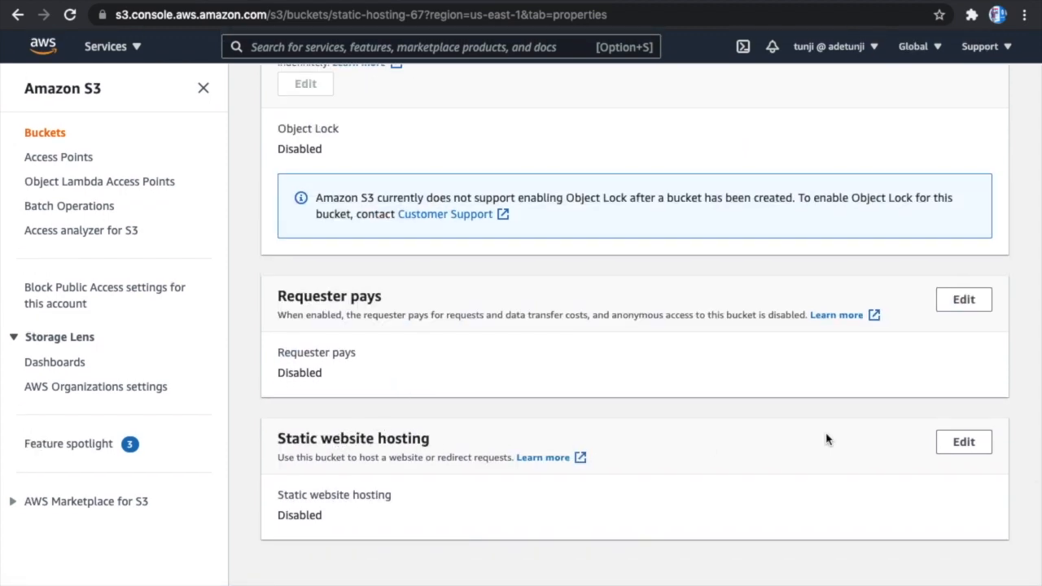
pyautogui.click(962, 444)
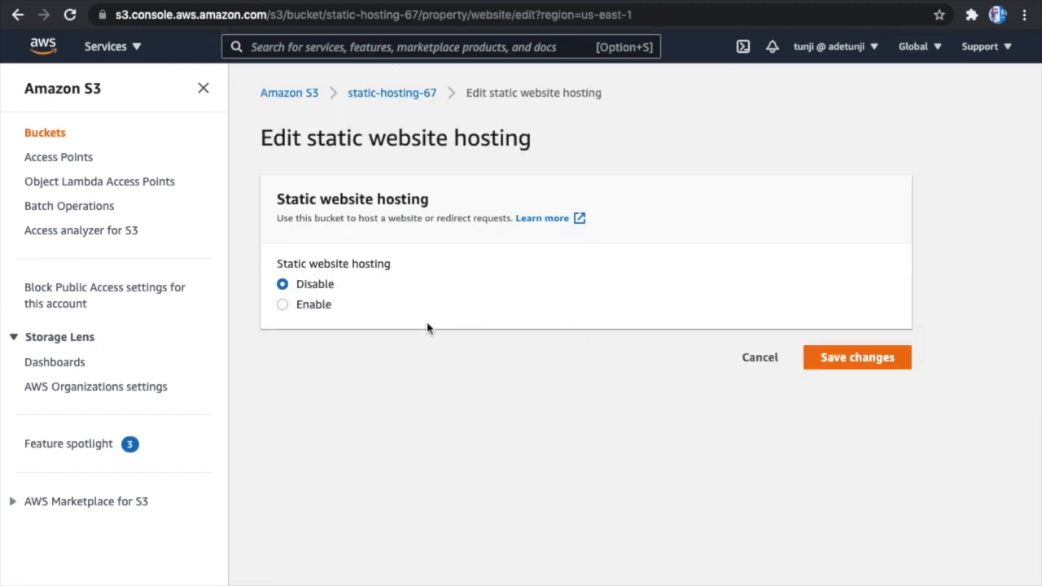
pyautogui.click(283, 305)
pyautogui.scroll(-1, 534, 303)
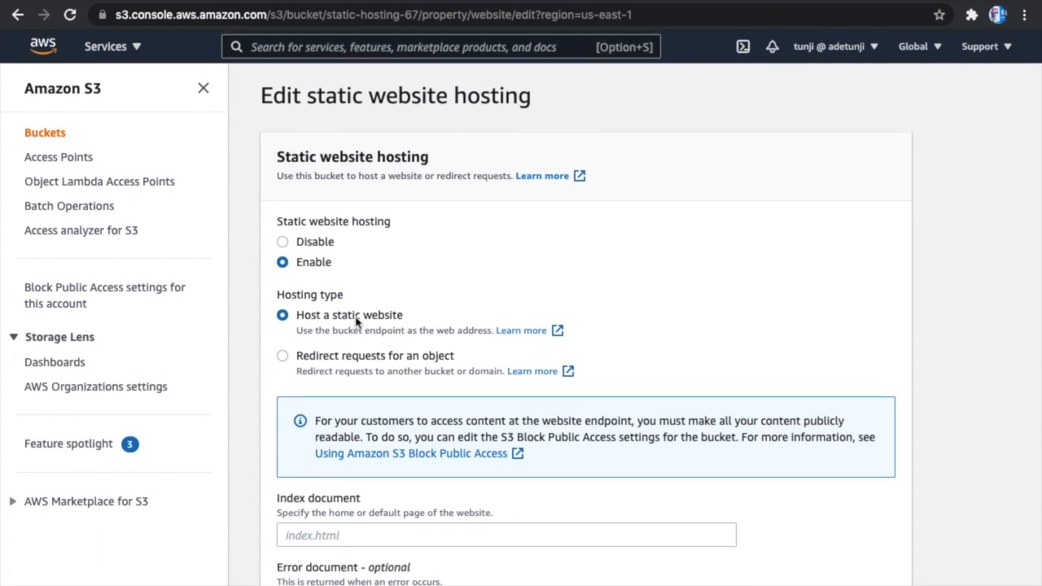
# - Set the index document to index.html for the bucket's static website hosting and save the changes
pyautogui.scroll(-5, 420, 328)
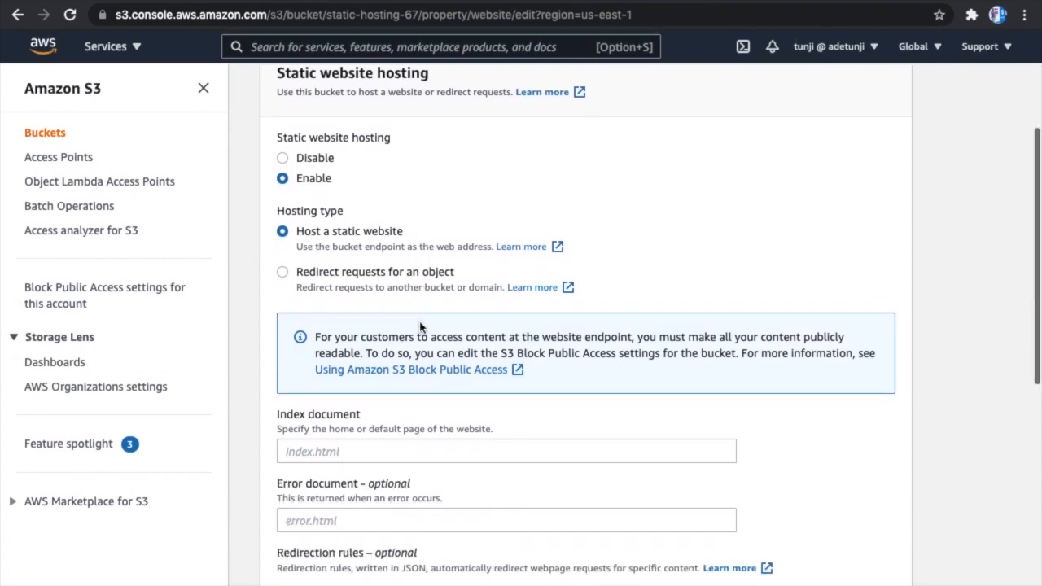
pyautogui.scroll(-1, 420, 328)
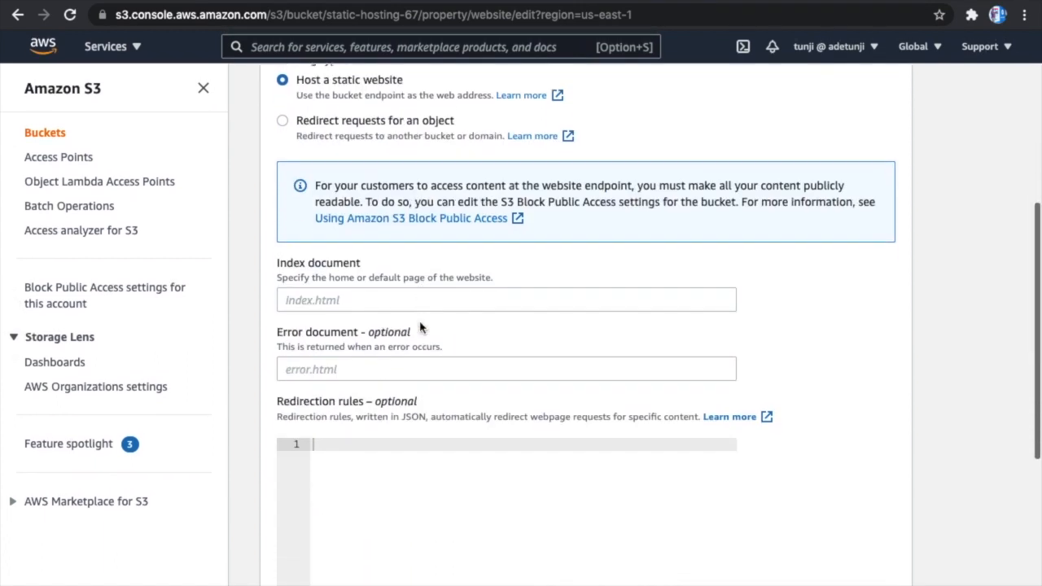
pyautogui.click(319, 301)
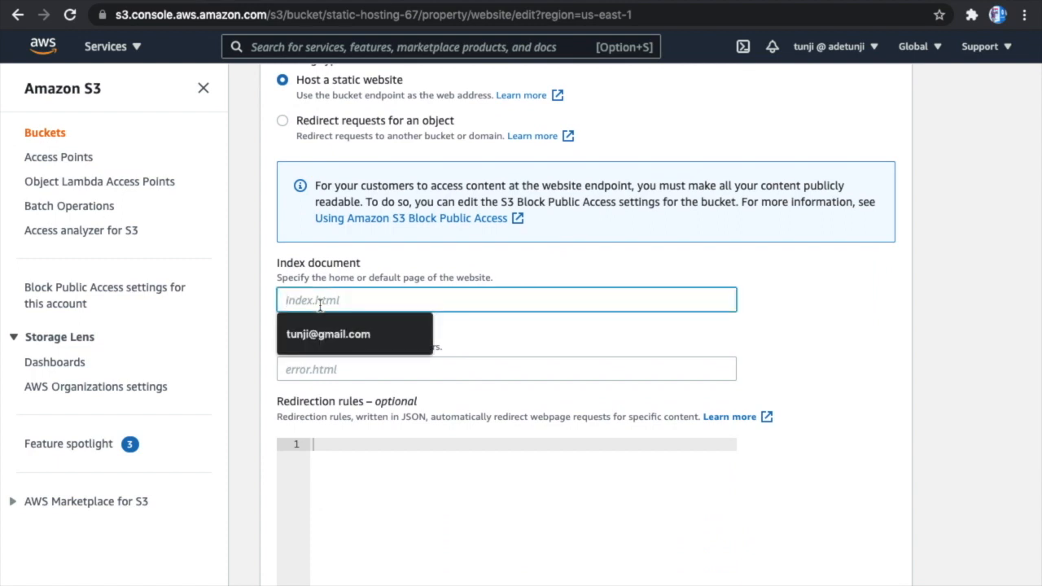
pyautogui.write('index.html')
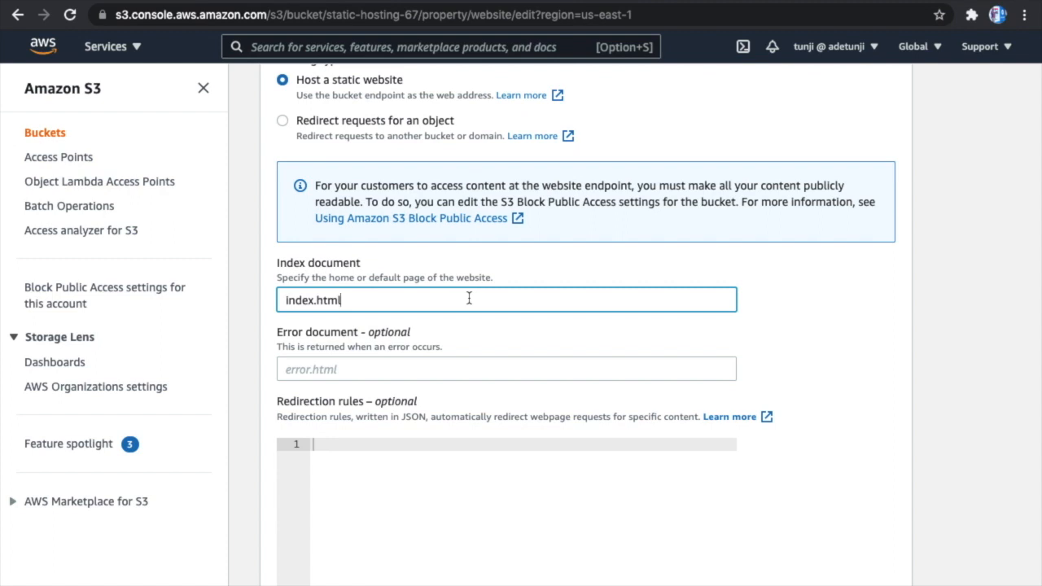
pyautogui.scroll(-3, 800, 344)
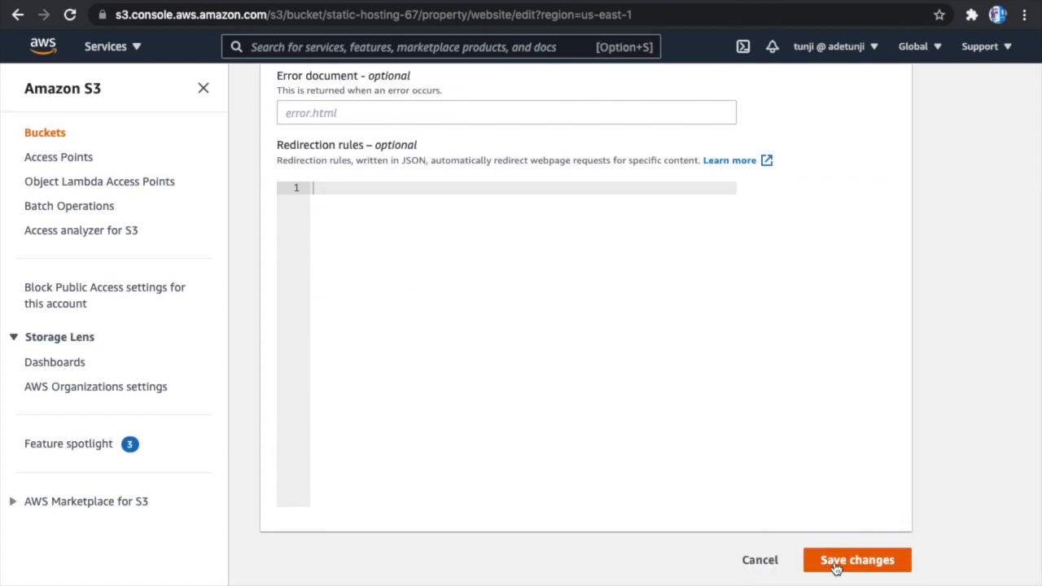
pyautogui.click(837, 566)
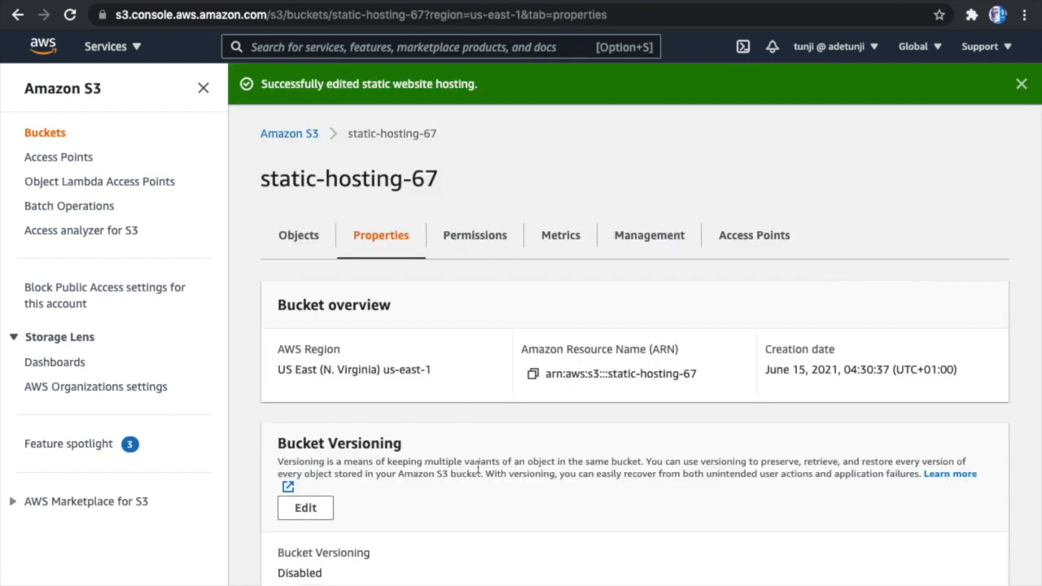
# - Open the object list of the static-hosting-67 bucket and start an upload
pyautogui.scroll(-2, 479, 466)
pyautogui.scroll(2, 479, 466)
pyautogui.click(298, 236)
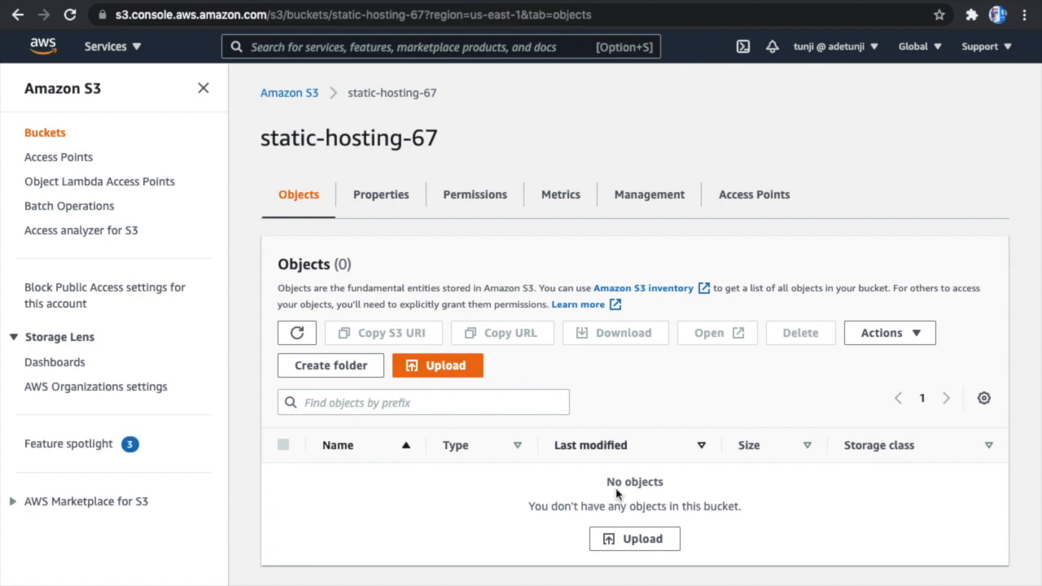
pyautogui.click(636, 542)
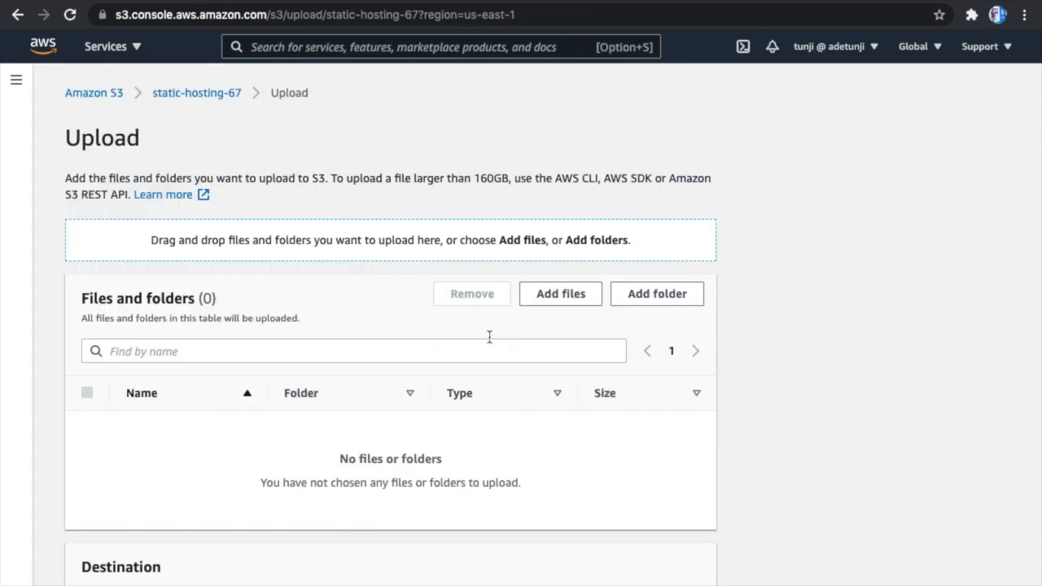
# - Add the files about.html and index.html from the website's folder to the upload list
pyautogui.scroll(-2, 411, 404)
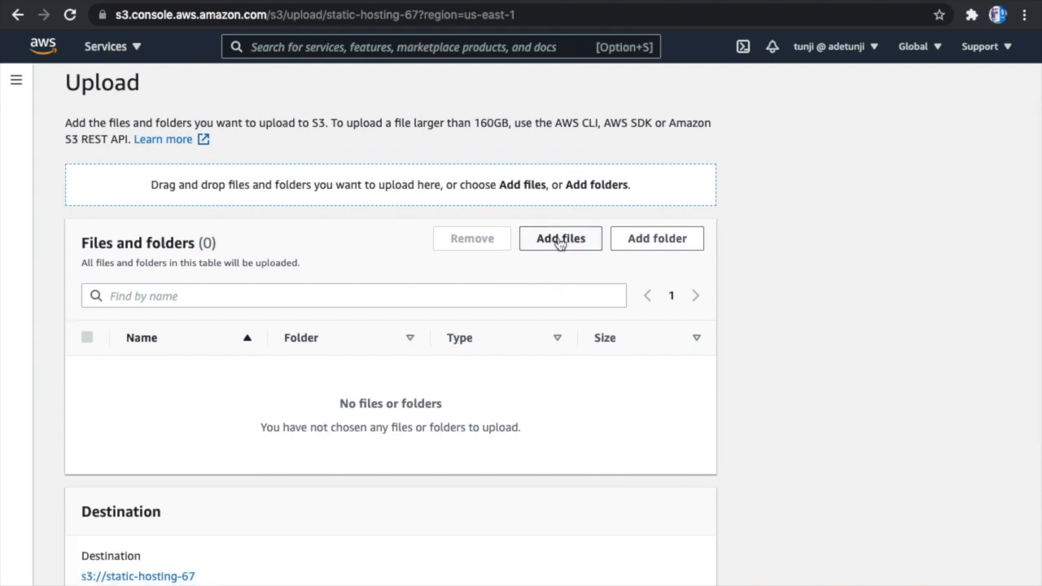
pyautogui.click(561, 241)
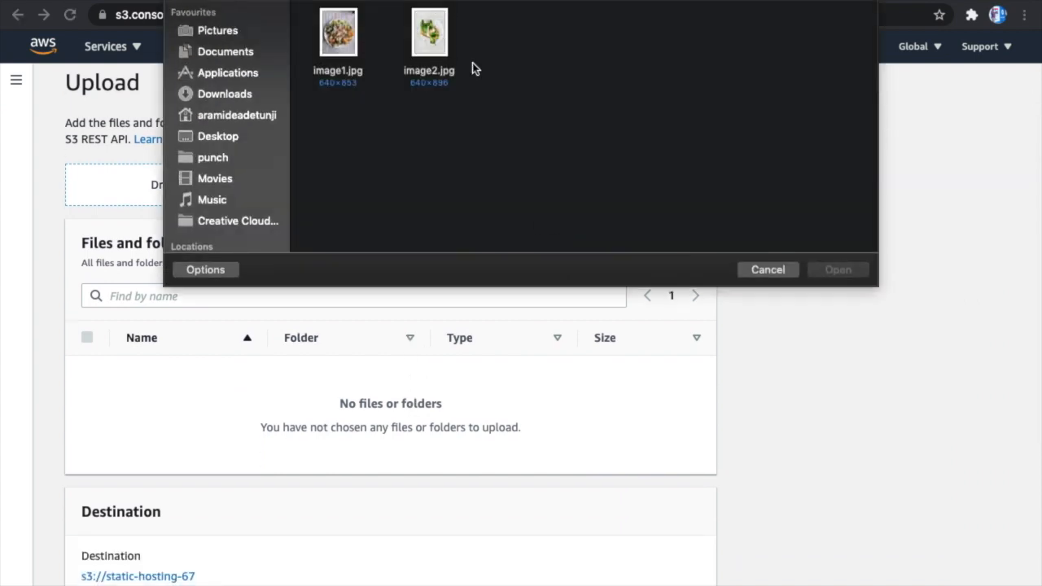
pyautogui.click(521, 4)
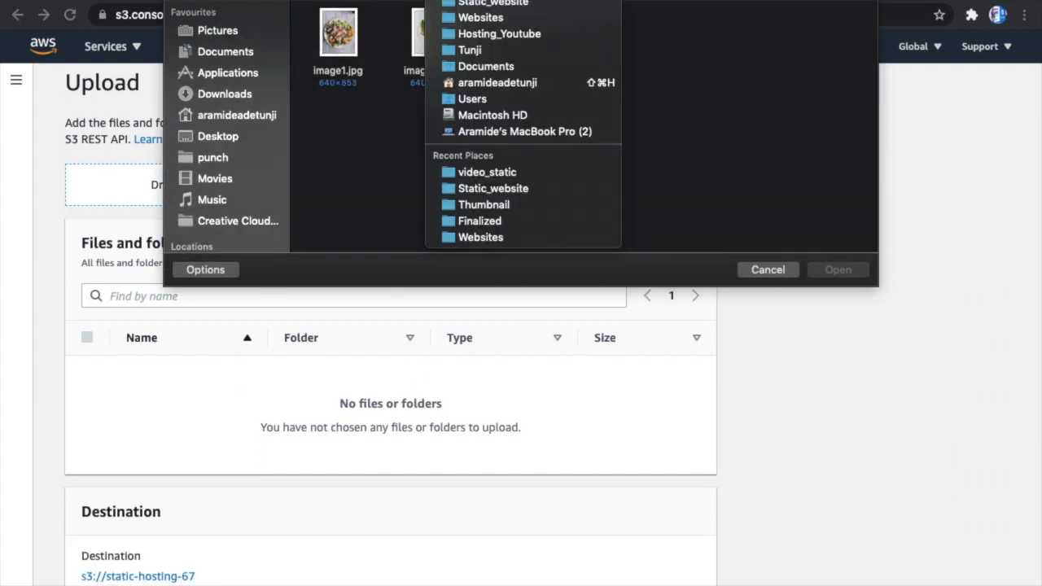
pyautogui.click(527, 3)
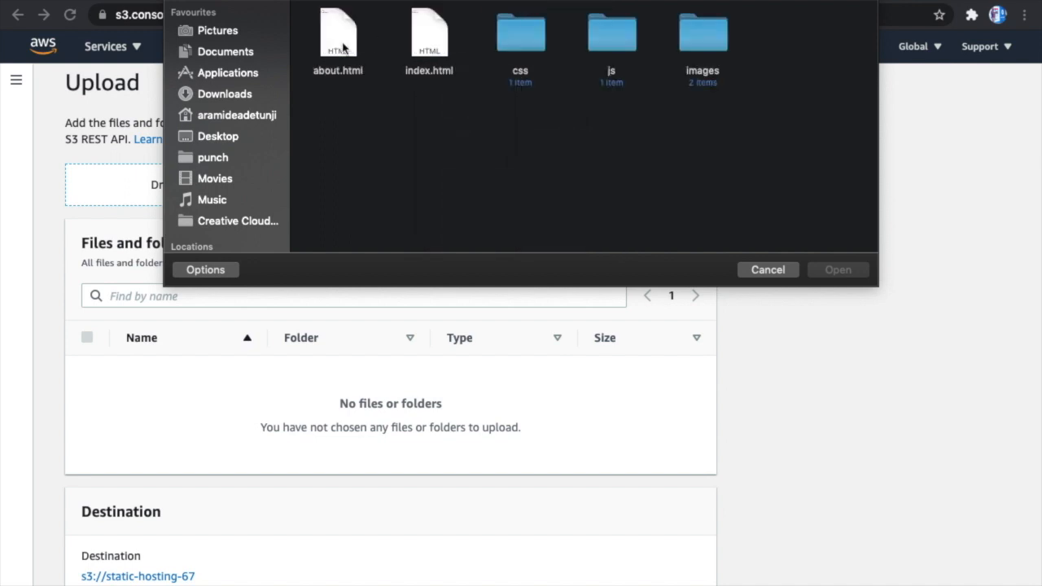
pyautogui.click(343, 48)
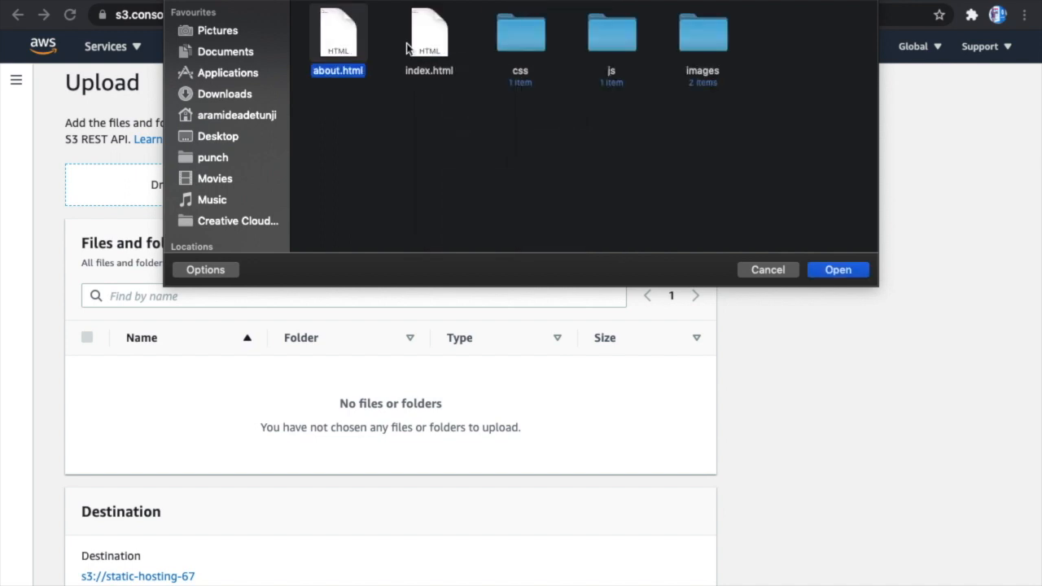
pyautogui.keyDown('super'); pyautogui.click(444, 47); pyautogui.keyUp('super')
pyautogui.click(834, 272)
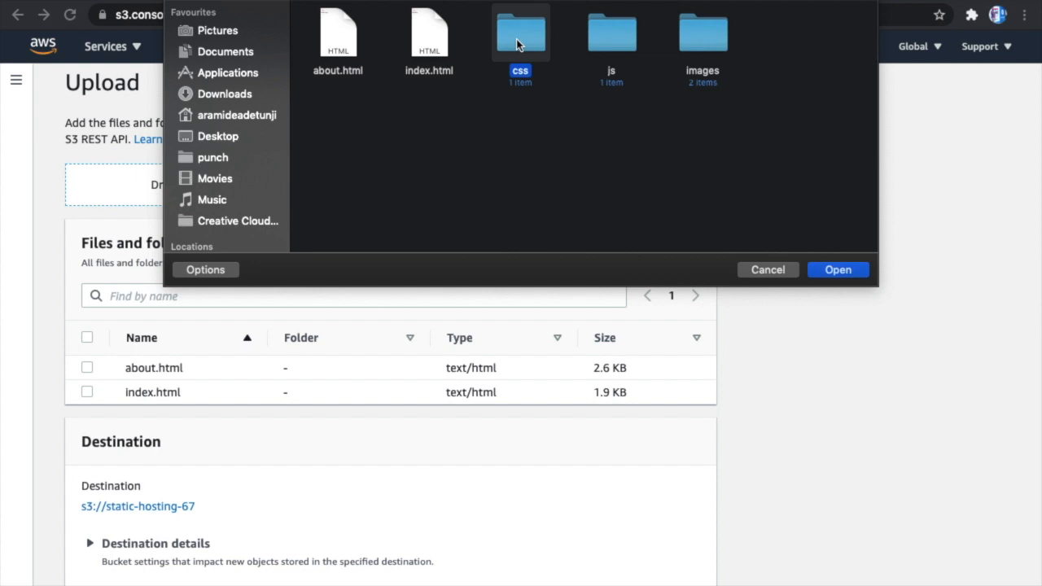
# - Add the css folder to the upload list as a whole folder and approve the browser's upload request
pyautogui.doubleClick(517, 39)
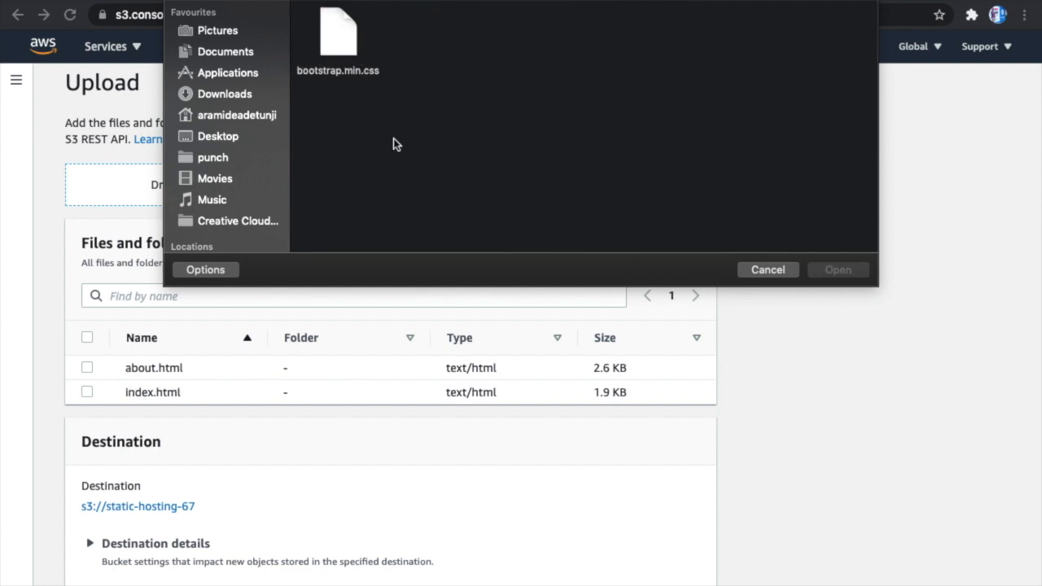
pyautogui.click(761, 273)
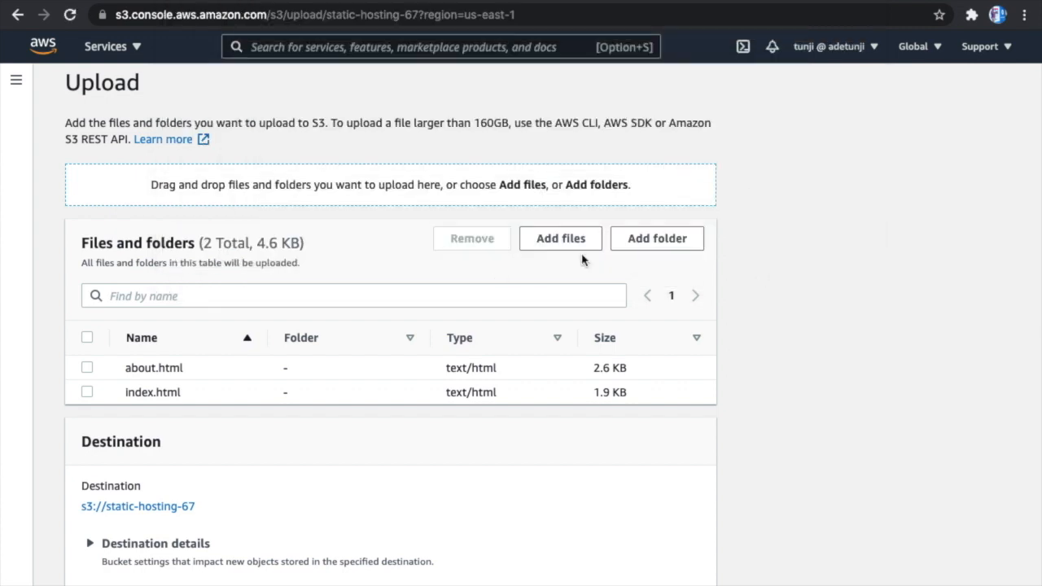
pyautogui.click(654, 247)
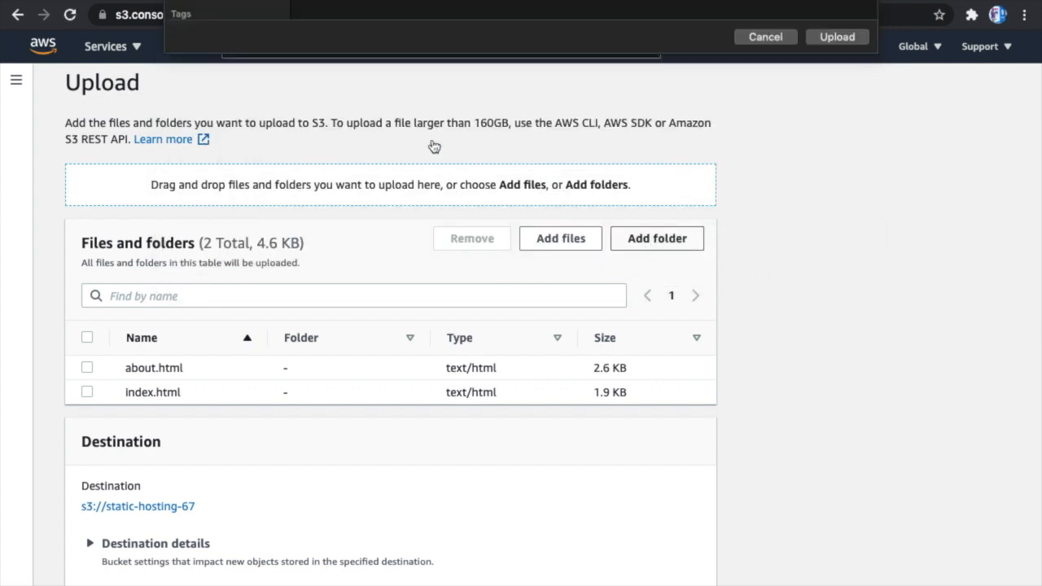
pyautogui.click(525, 34)
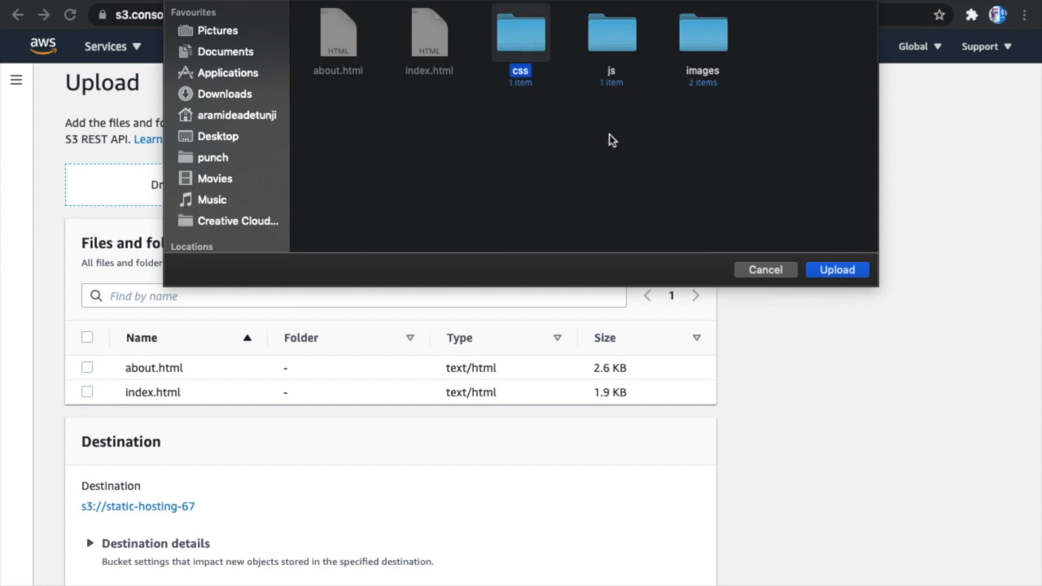
pyautogui.click(839, 270)
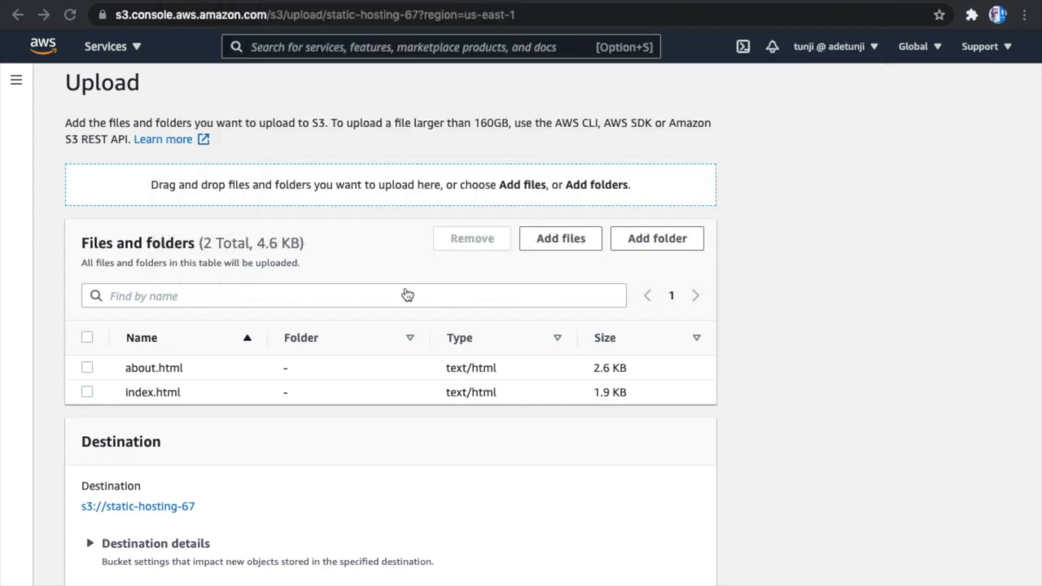
pyautogui.click(659, 109)
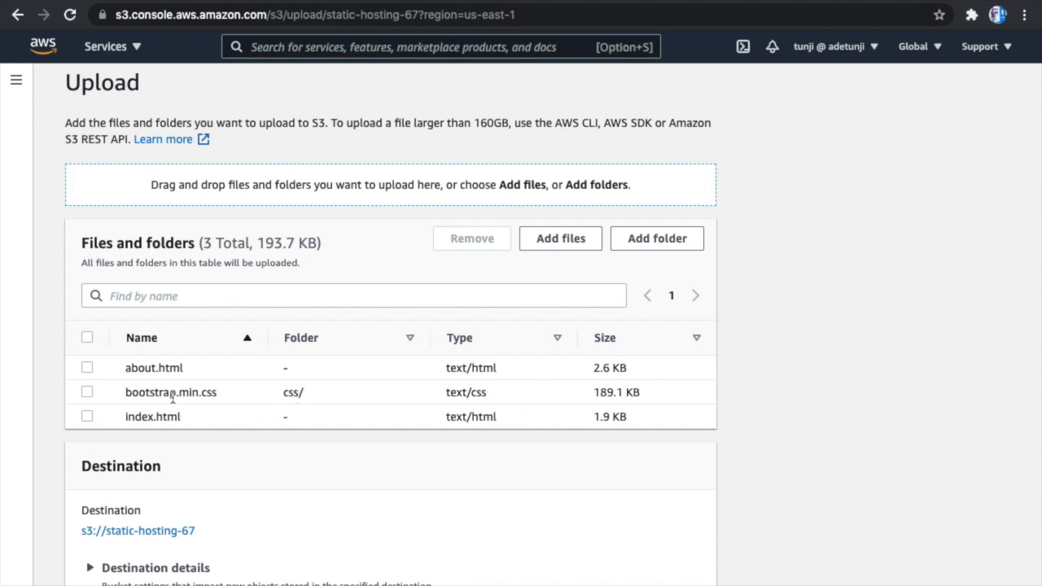
# - Add the js folder from the website's folder to the upload list and approve the browser's request
pyautogui.click(654, 241)
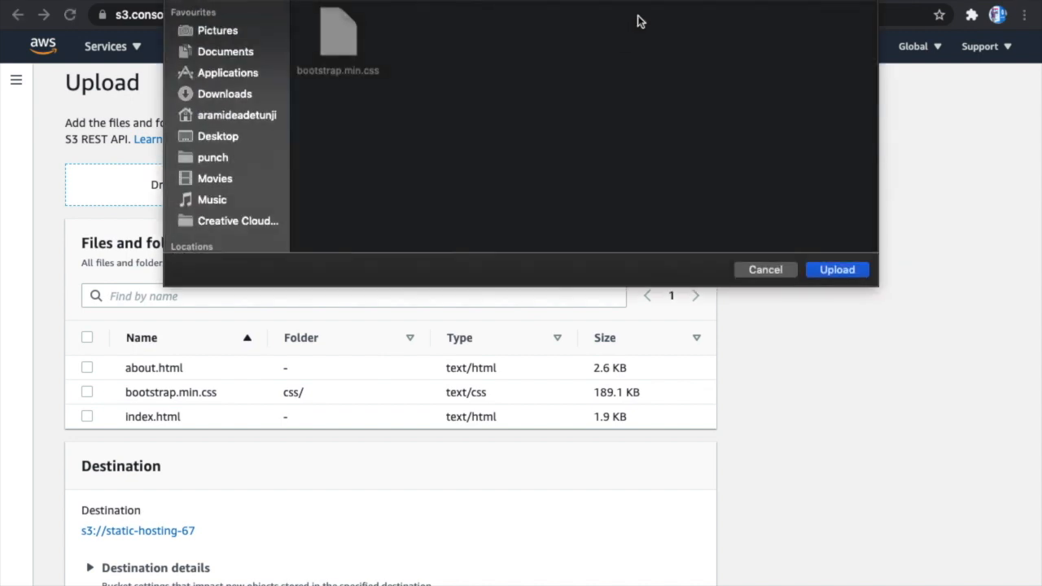
pyautogui.click(544, 0)
pyautogui.click(543, 2)
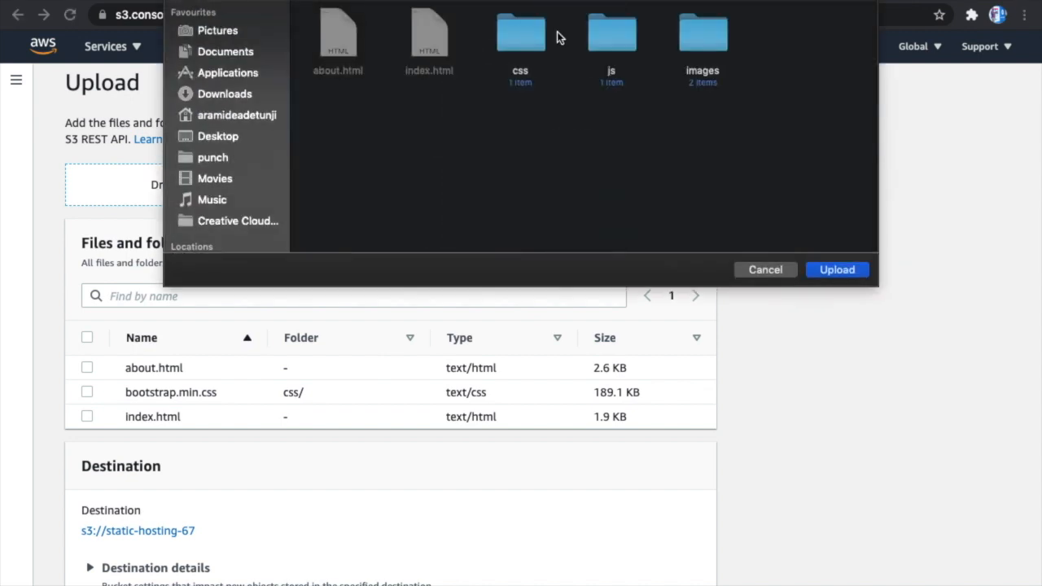
pyautogui.click(609, 38)
pyautogui.click(838, 265)
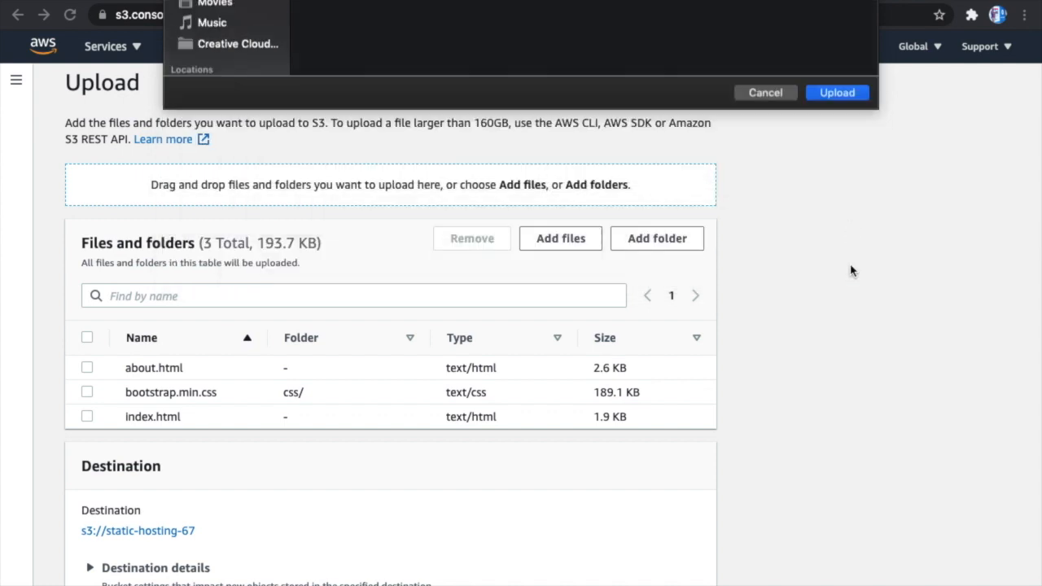
pyautogui.click(658, 107)
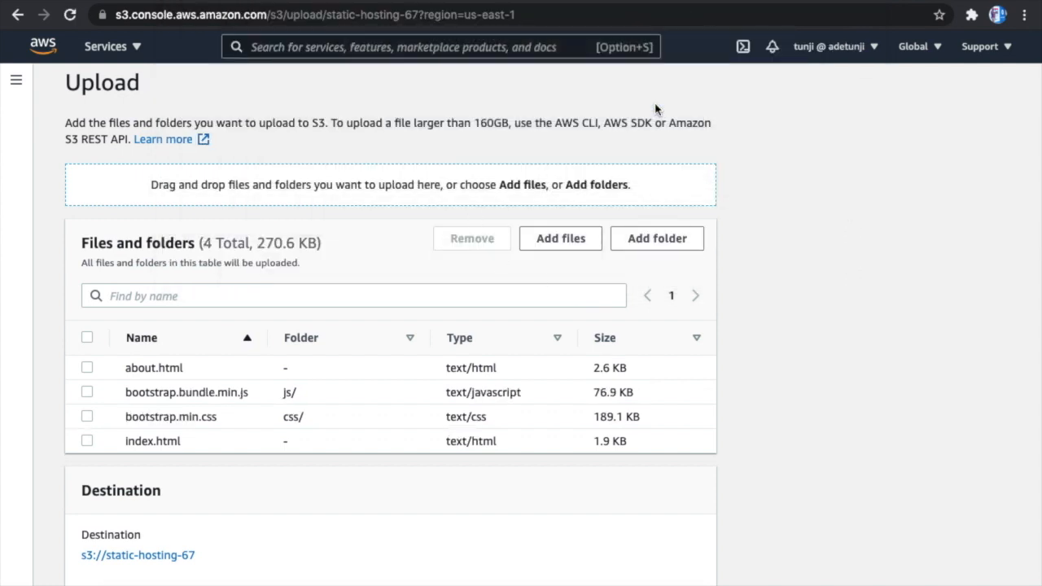
# - Add the images folder from the website's folder to the upload list and approve the browser's request
pyautogui.click(657, 247)
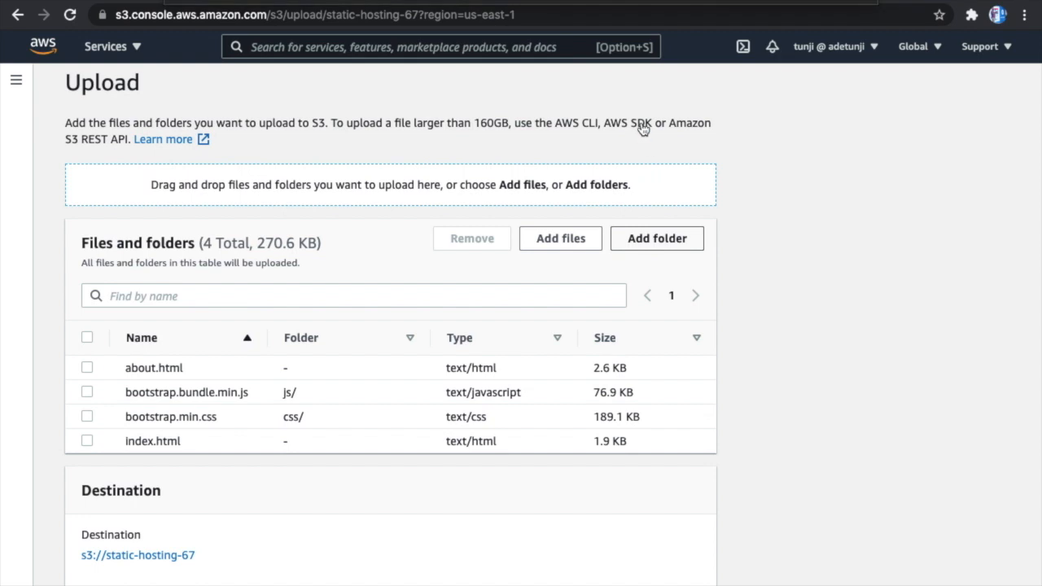
pyautogui.click(592, 2)
pyautogui.click(577, 4)
pyautogui.click(696, 40)
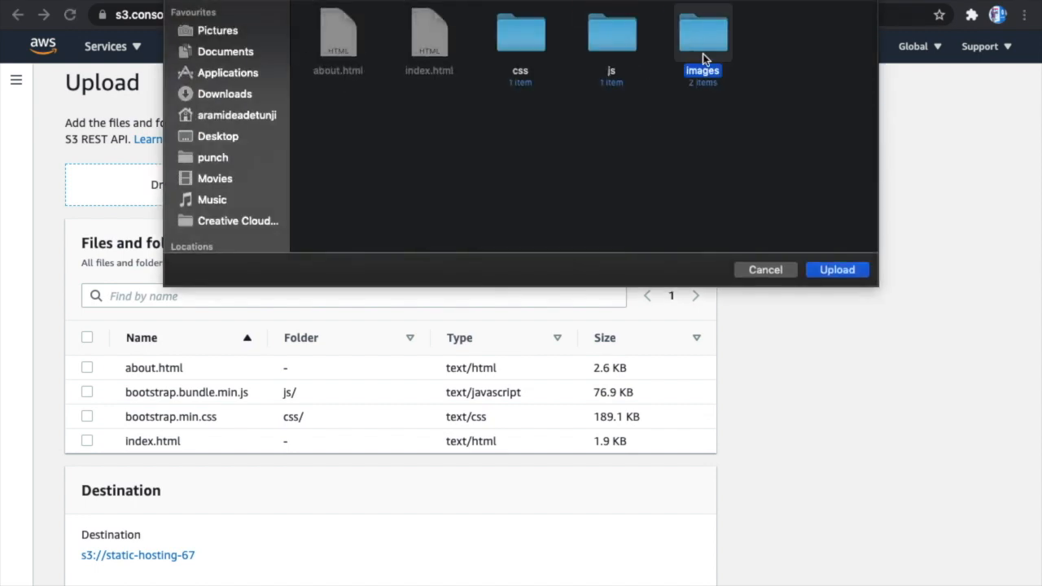
pyautogui.click(823, 269)
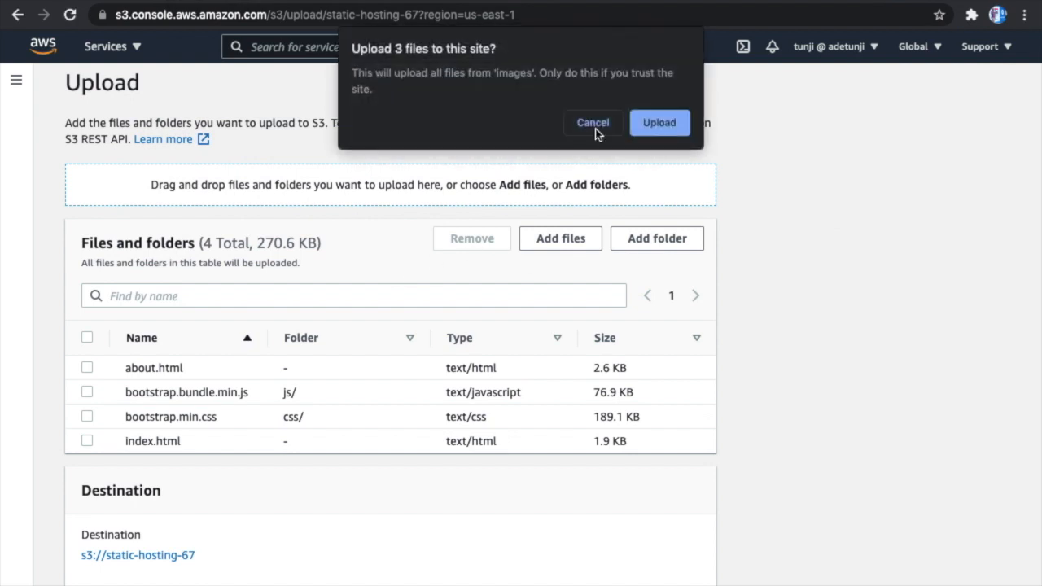
pyautogui.click(661, 121)
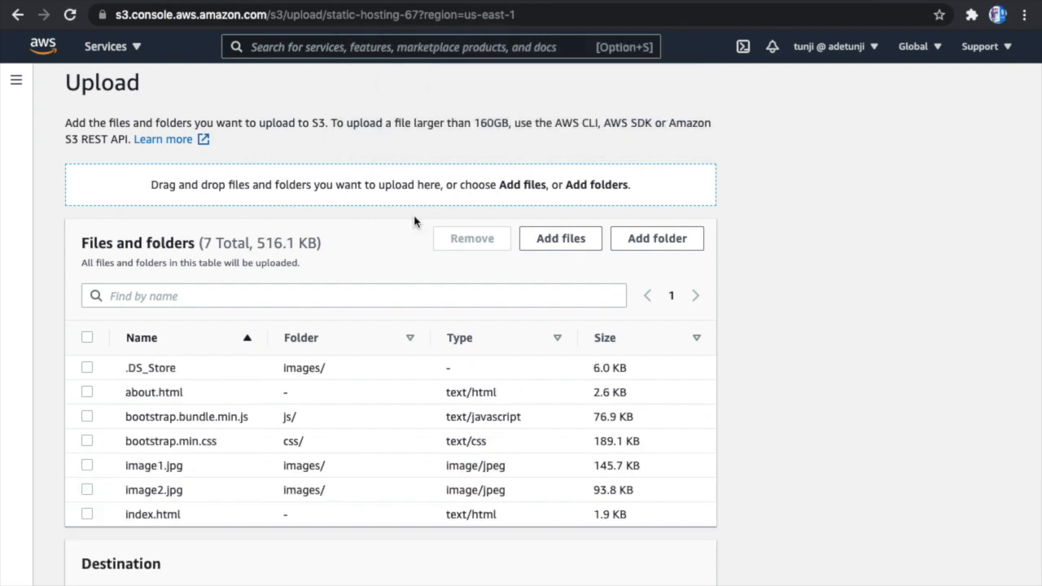
# - Remove .DS_Store from the upload list, upload the remaining files to the bucket and close the upload status
pyautogui.click(87, 368)
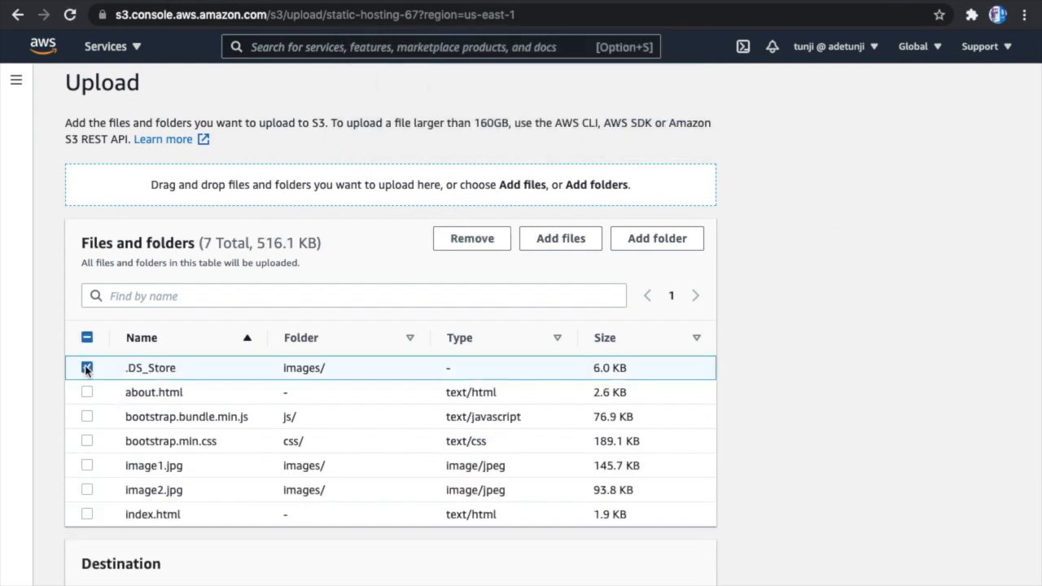
pyautogui.click(475, 238)
pyautogui.scroll(-3, 262, 494)
pyautogui.scroll(-2, 262, 493)
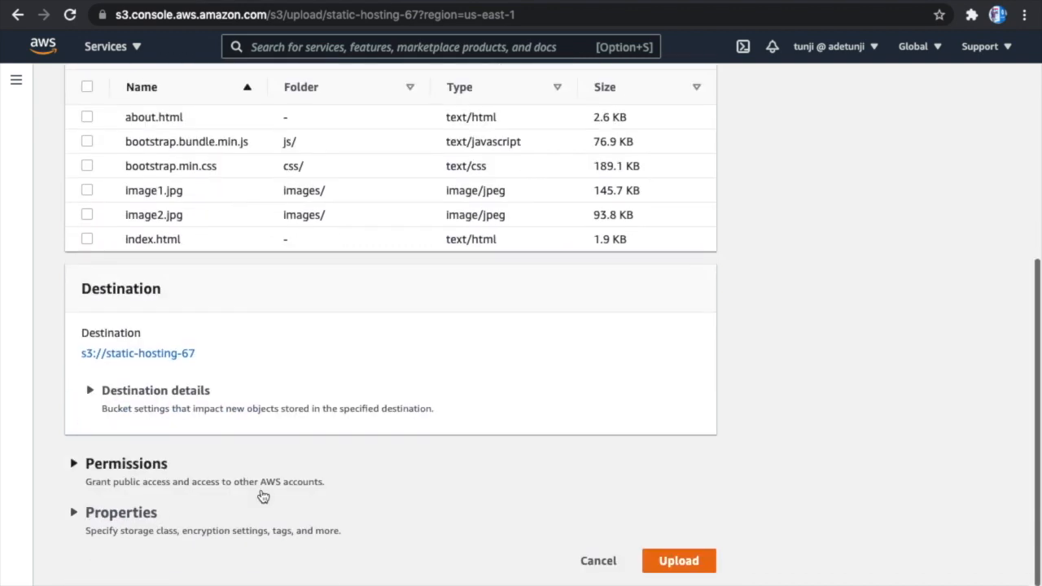
pyautogui.click(681, 564)
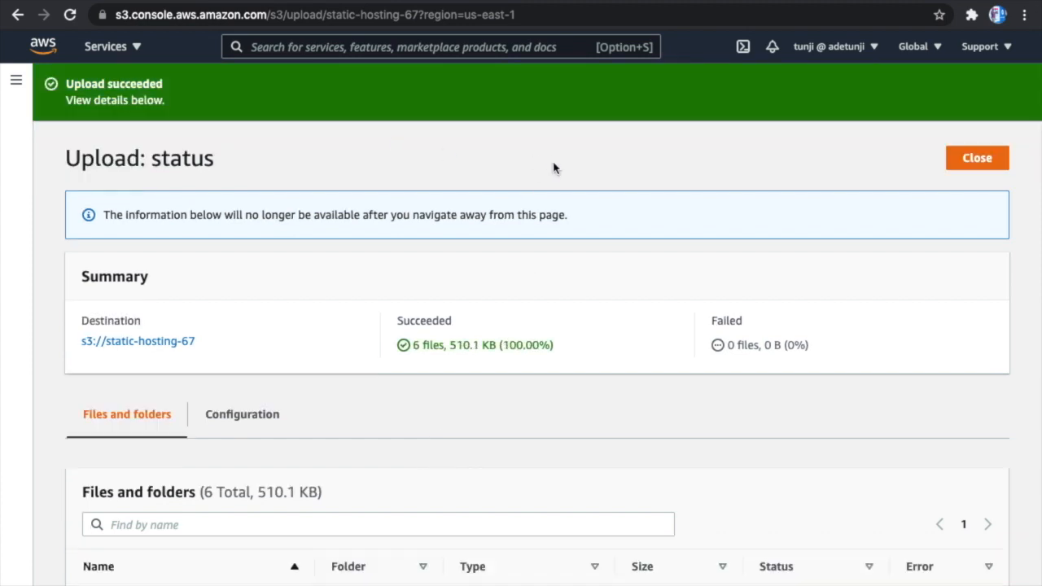
pyautogui.scroll(-2, 733, 269)
pyautogui.scroll(2, 707, 318)
pyautogui.click(961, 165)
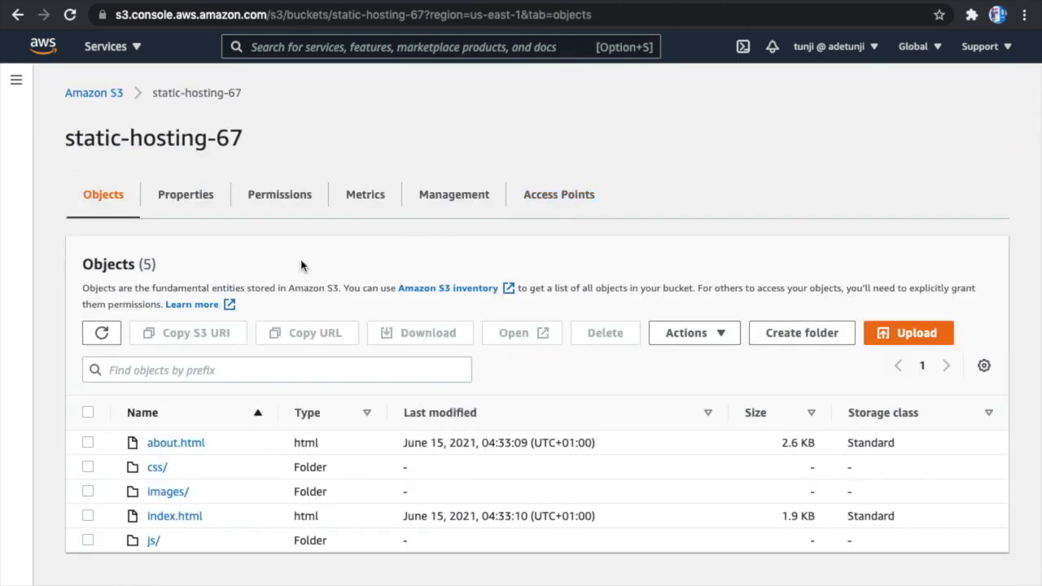
# - Open the bucket's website endpoint from its static website hosting properties
pyautogui.click(177, 197)
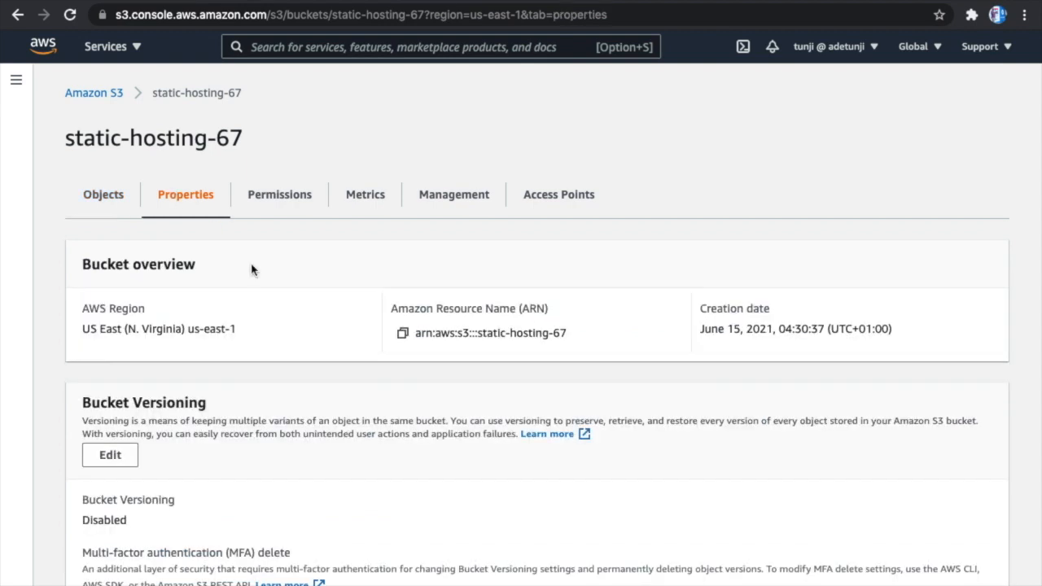
pyautogui.scroll(-10, 271, 446)
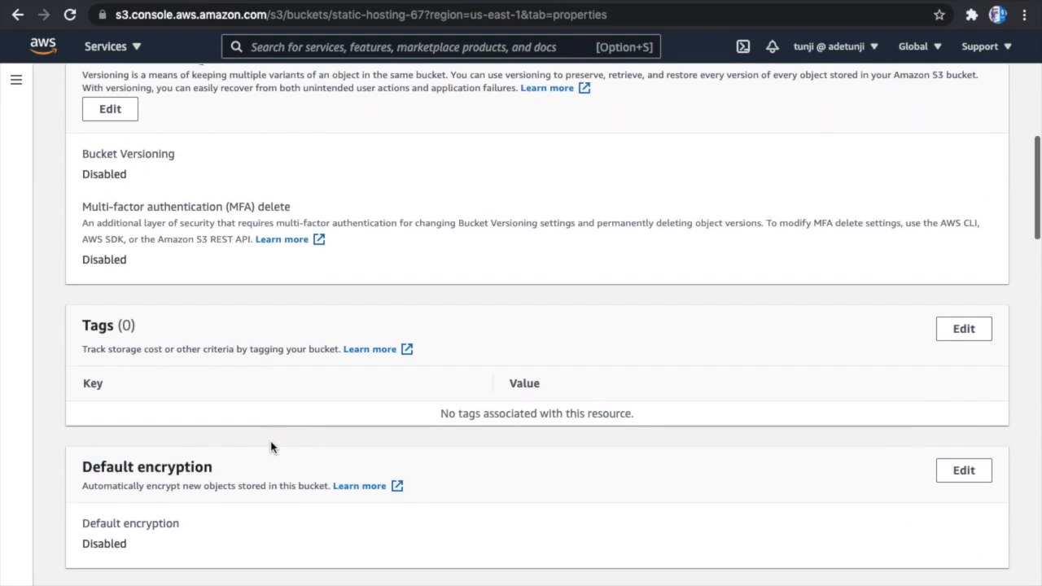
pyautogui.scroll(-10, 271, 446)
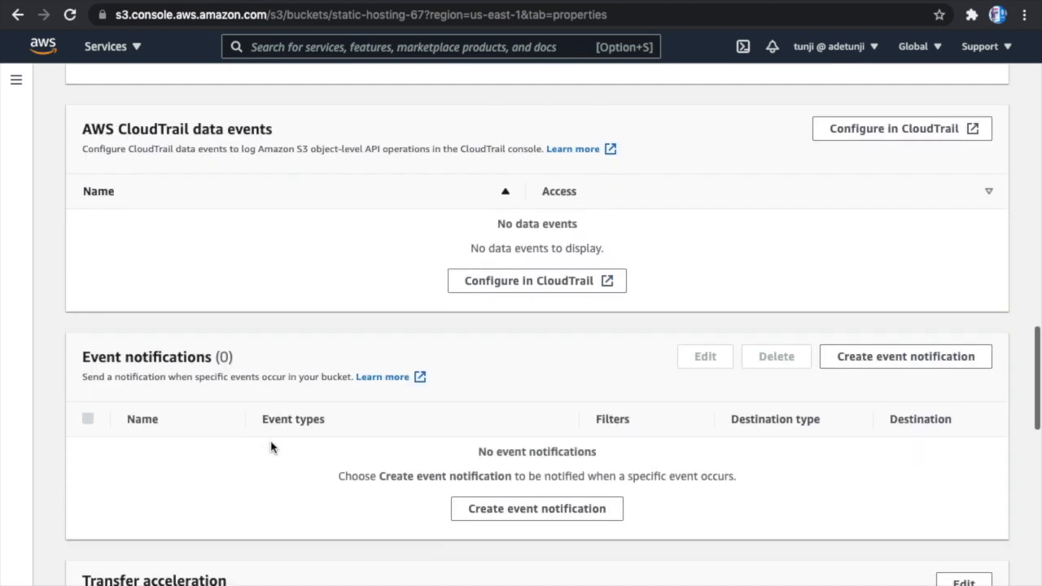
pyautogui.scroll(-5, 271, 446)
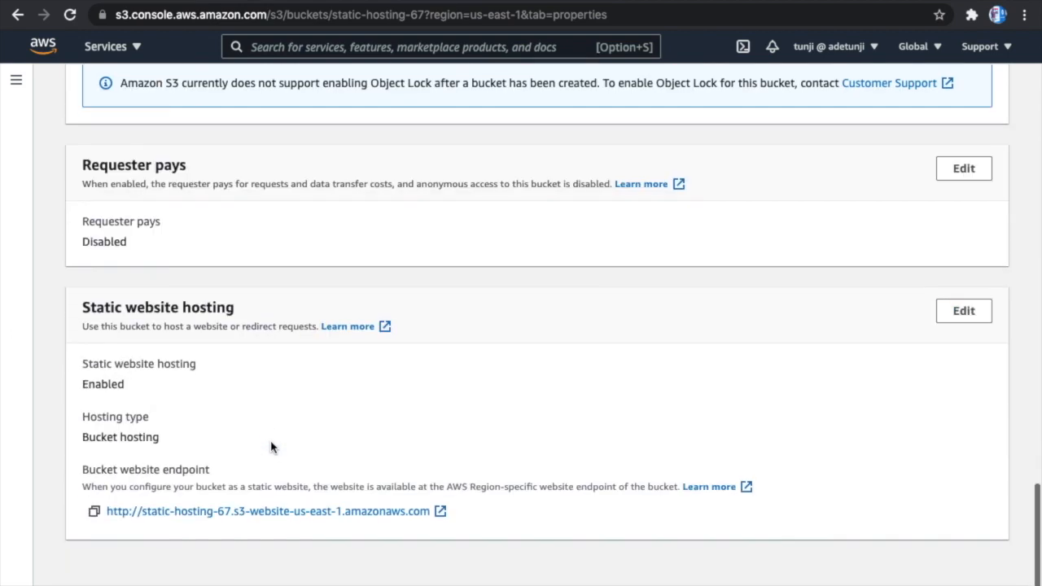
pyautogui.click(349, 511)
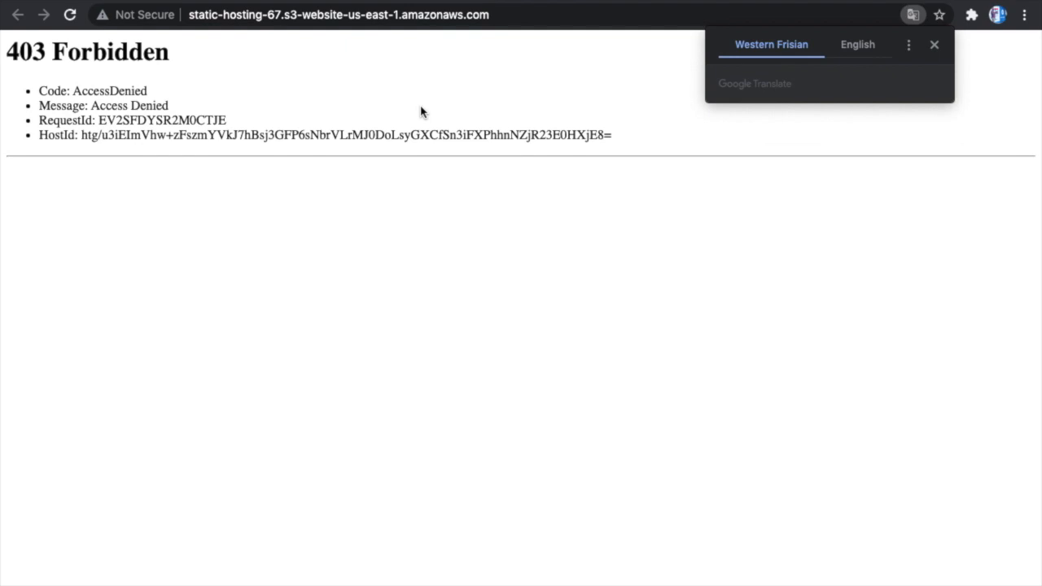
# - Return to the static-hosting-67 bucket and review its Block public access permission settings
pyautogui.click(294, 2)
pyautogui.scroll(10, 386, 279)
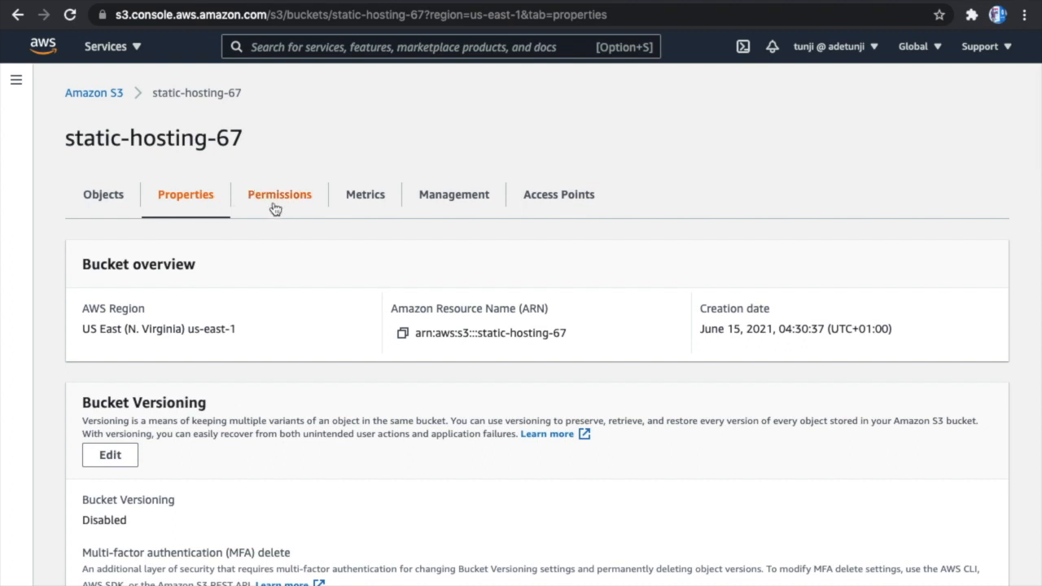
pyautogui.click(279, 210)
pyautogui.scroll(-3, 269, 399)
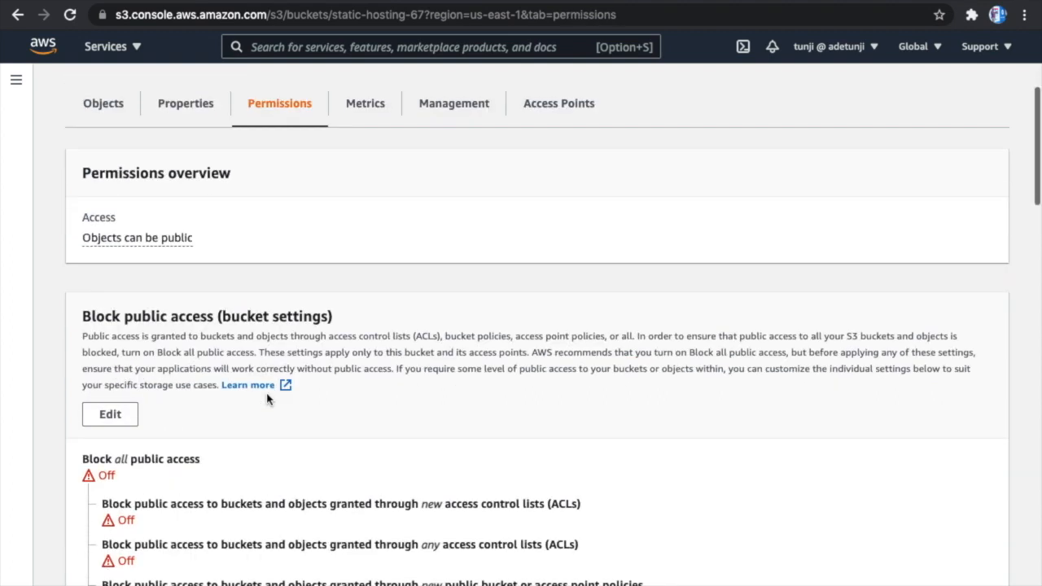
pyautogui.scroll(-1, 268, 400)
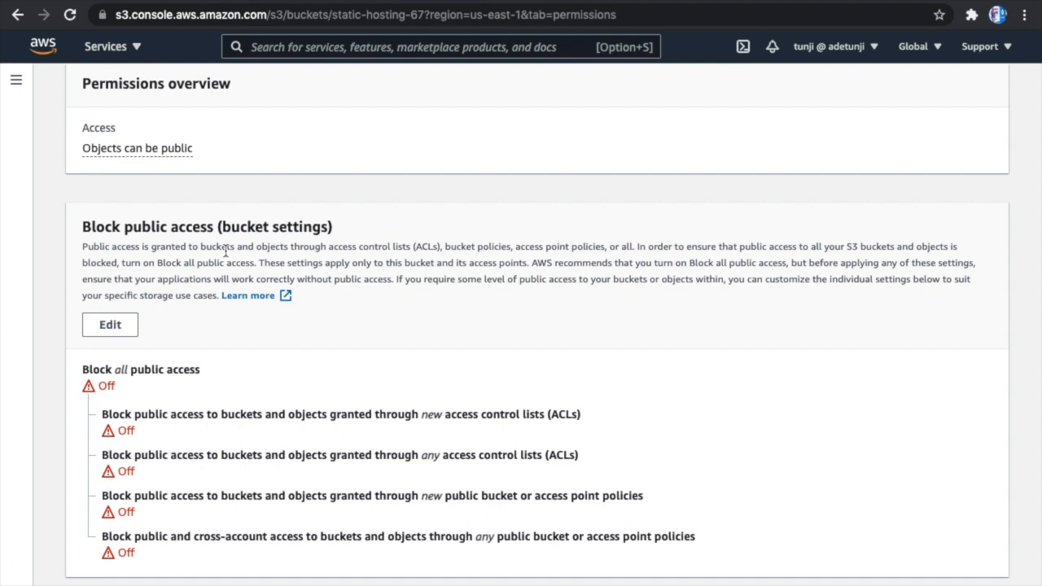
pyautogui.scroll(3, 272, 226)
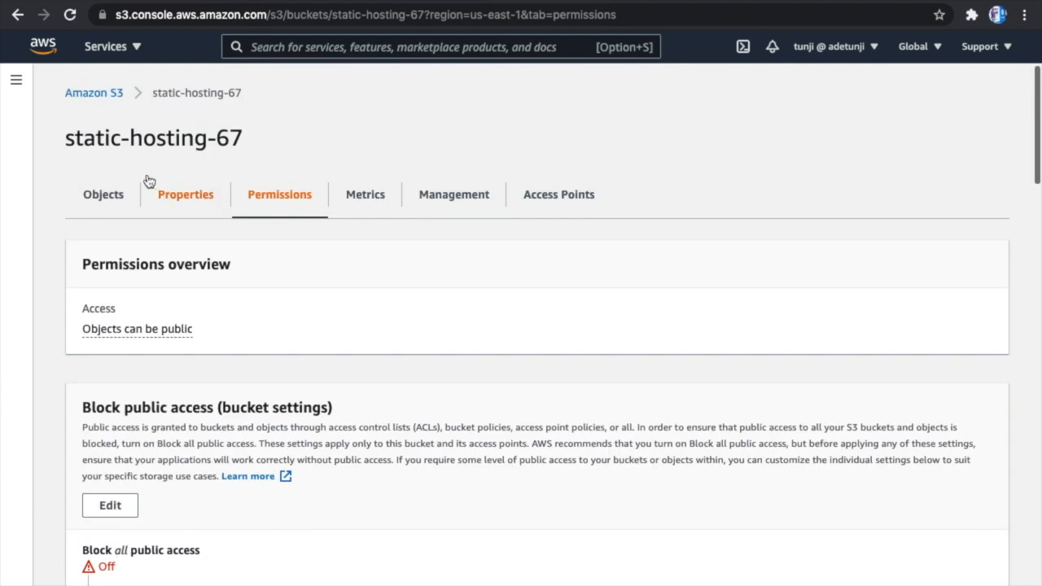
# - Check the bucket's uploaded objects, look at the website endpoint page again and return to the bucket
pyautogui.click(103, 196)
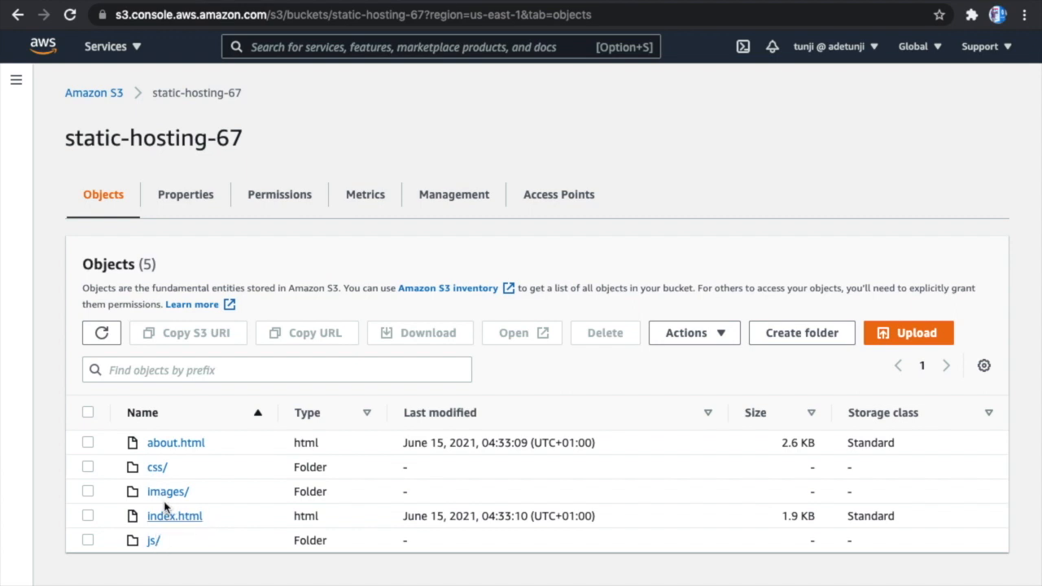
pyautogui.click(482, 1)
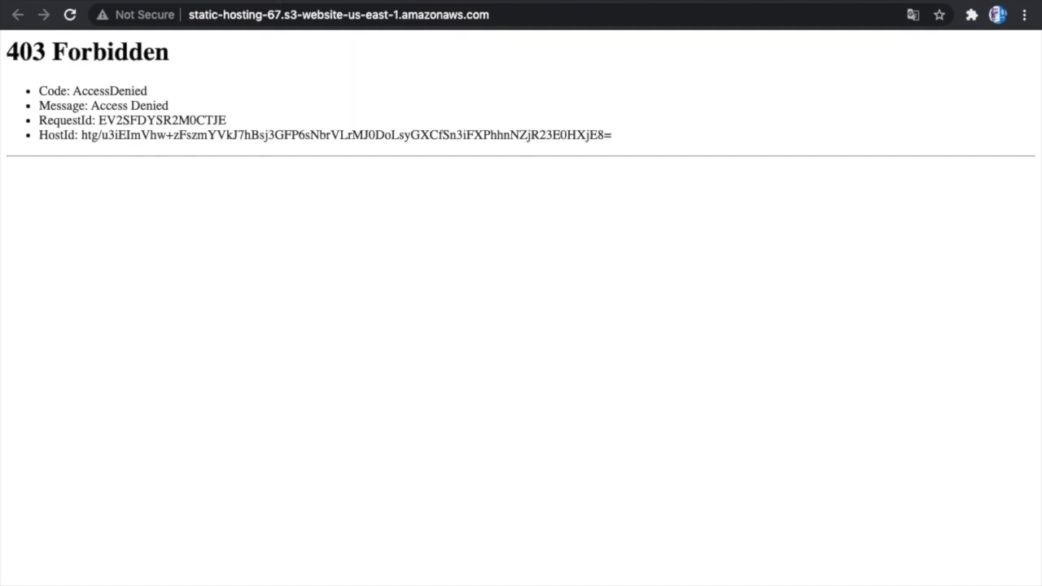
pyautogui.click(285, 2)
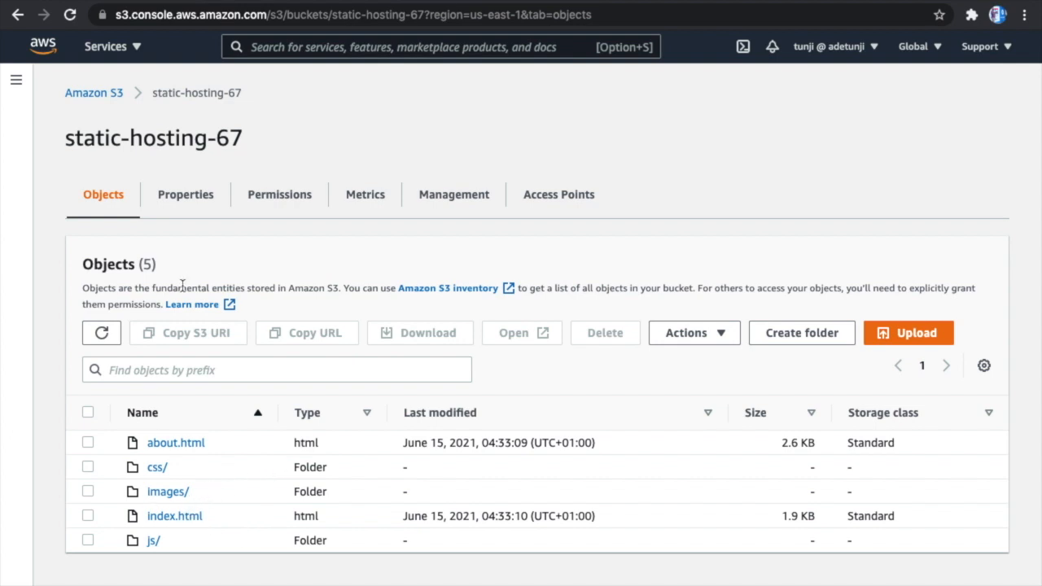
# - Open the bucket policy of static-hosting-67 for editing from its permissions
pyautogui.click(256, 202)
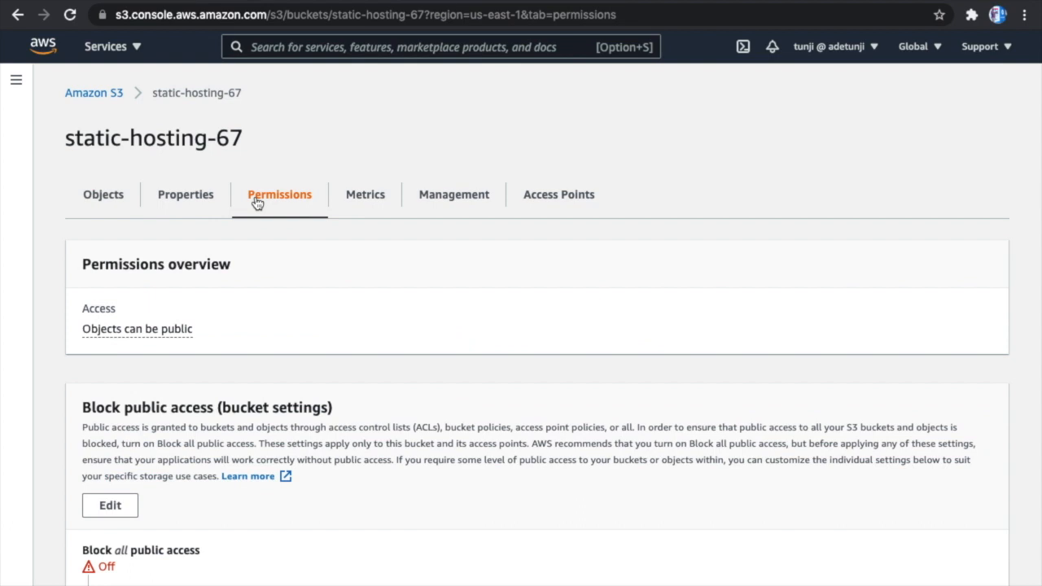
pyautogui.scroll(-6, 256, 416)
pyautogui.scroll(-2, 256, 416)
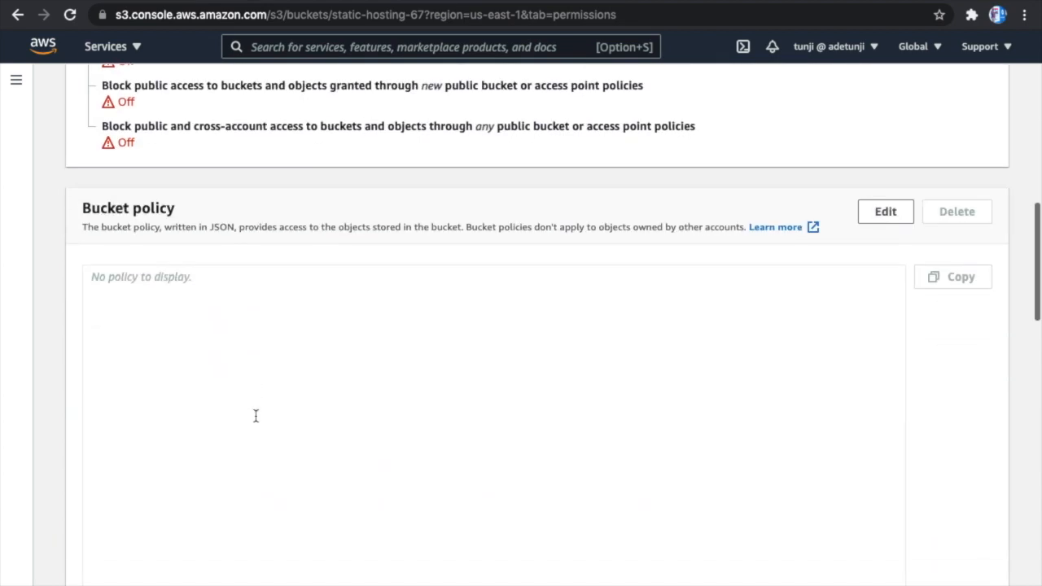
pyautogui.scroll(-1, 417, 410)
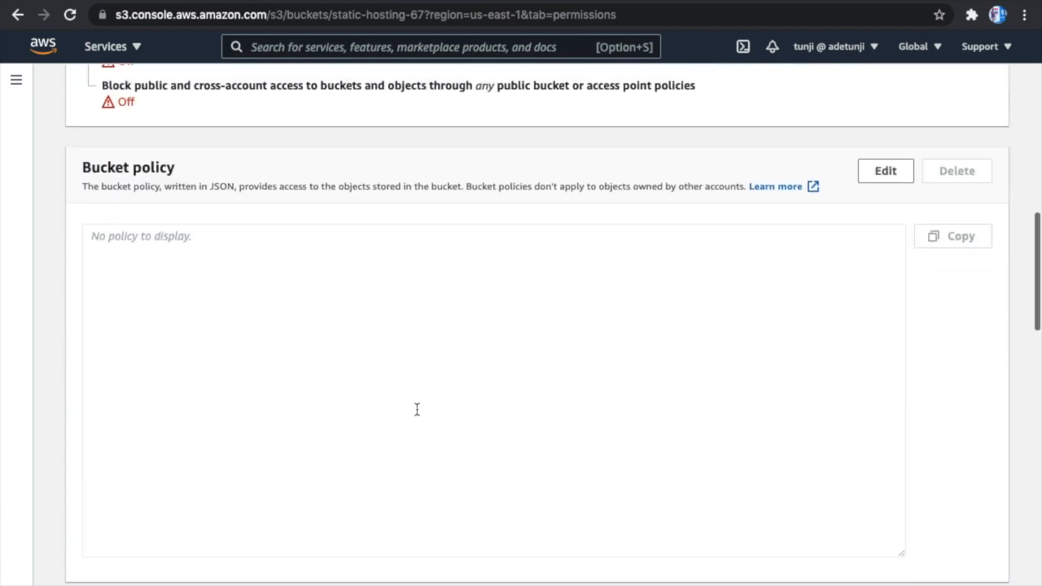
pyautogui.click(880, 173)
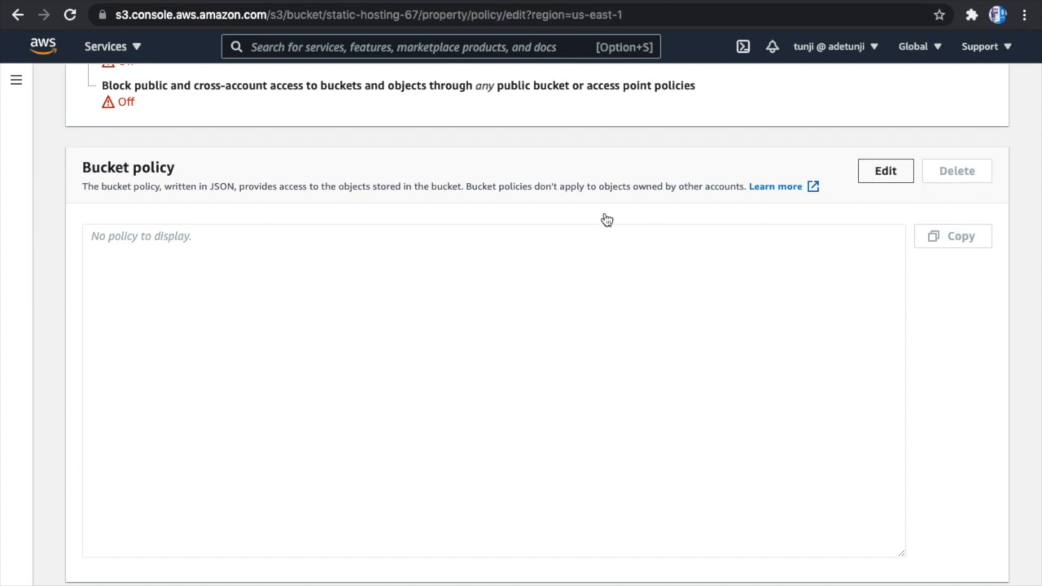
# - Look over the empty policy editor and copy the bucket's ARN to the clipboard
pyautogui.scroll(-2, 256, 411)
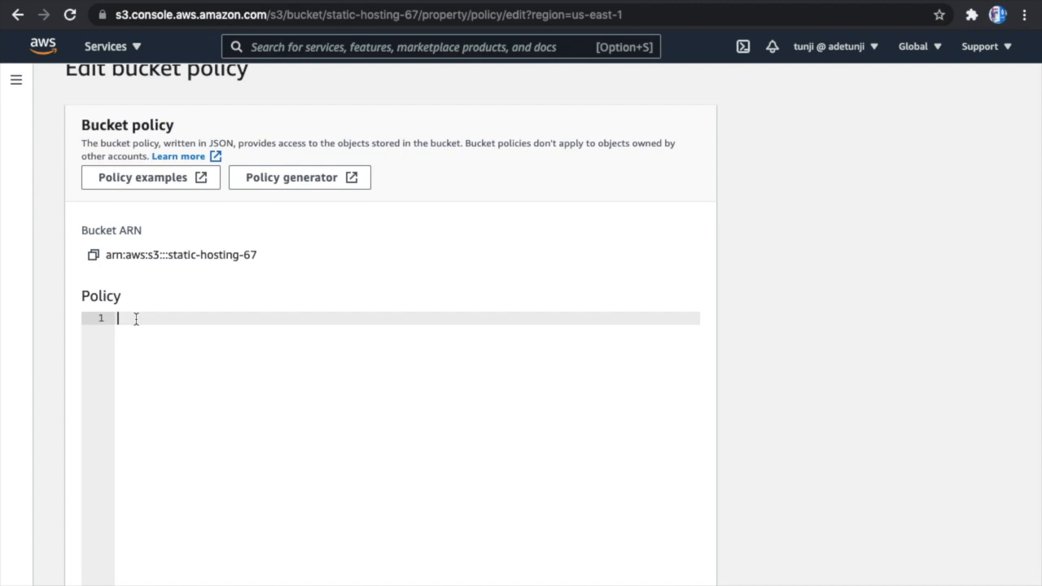
pyautogui.scroll(-1, 186, 333)
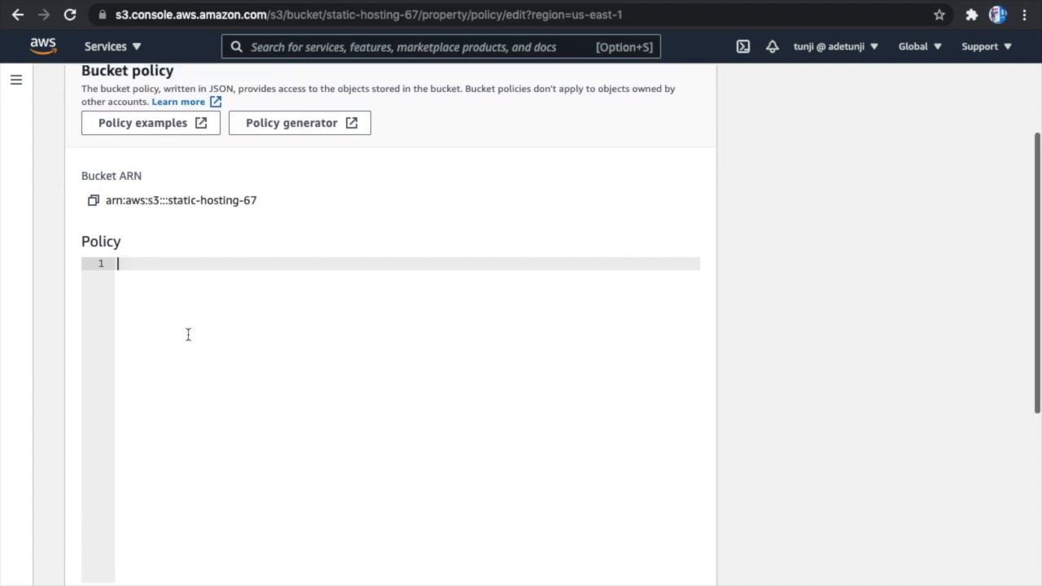
pyautogui.scroll(2, 186, 334)
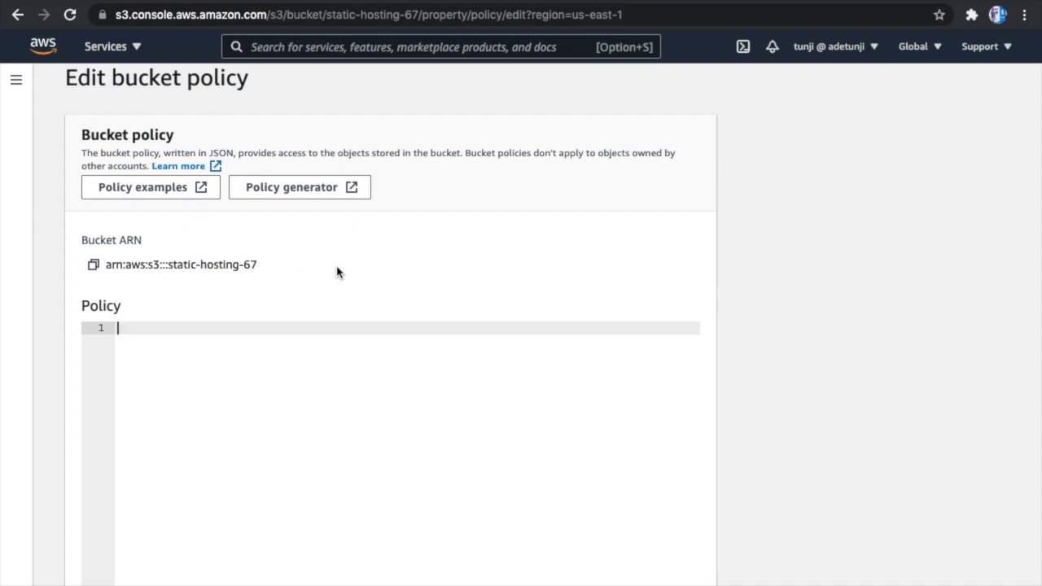
pyautogui.scroll(1, 305, 291)
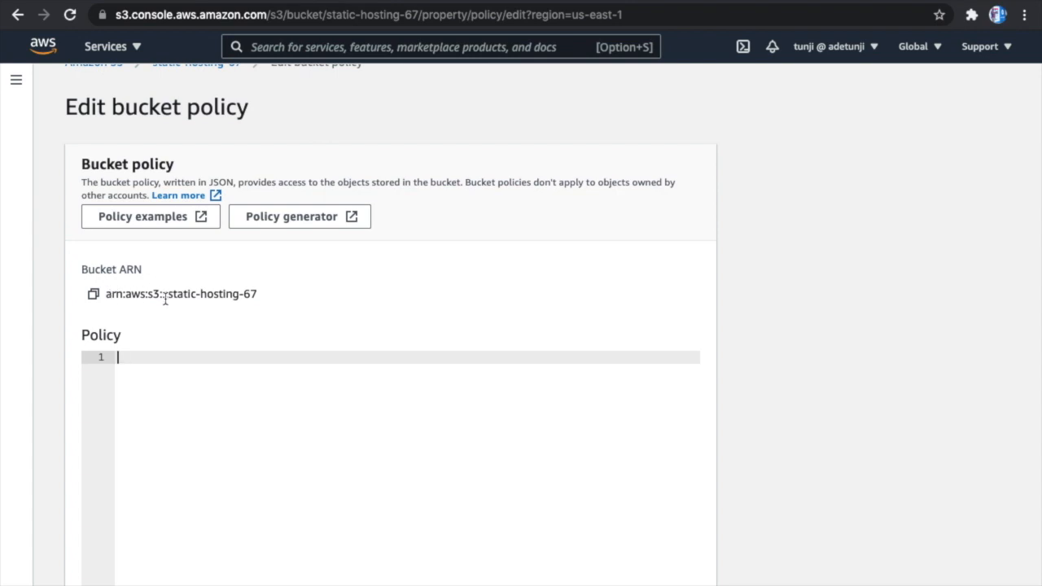
pyautogui.click(93, 297)
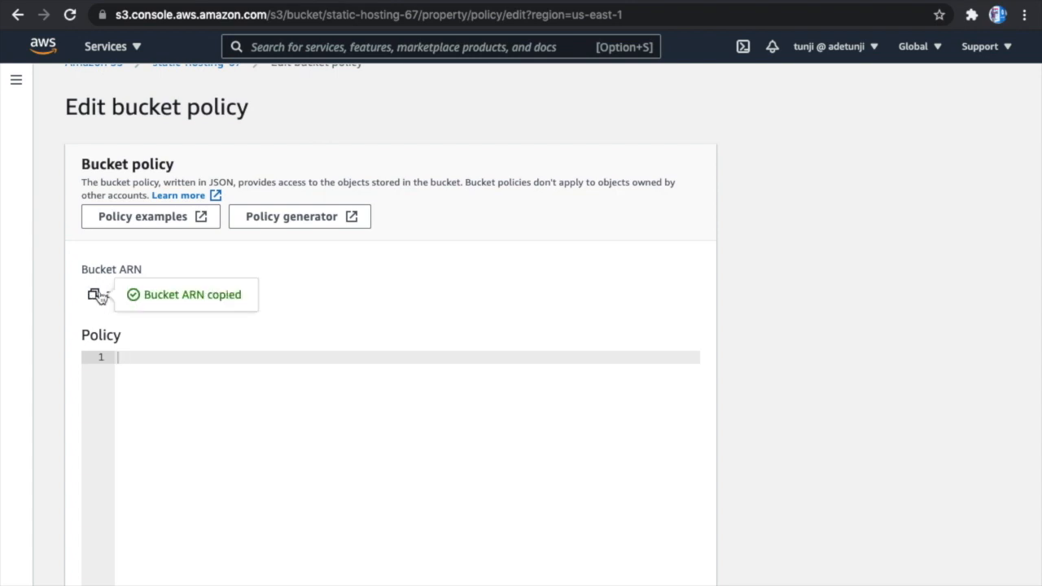
# - Open the AWS Policy Generator and set the policy type to S3 Bucket Policy
pyautogui.click(286, 220)
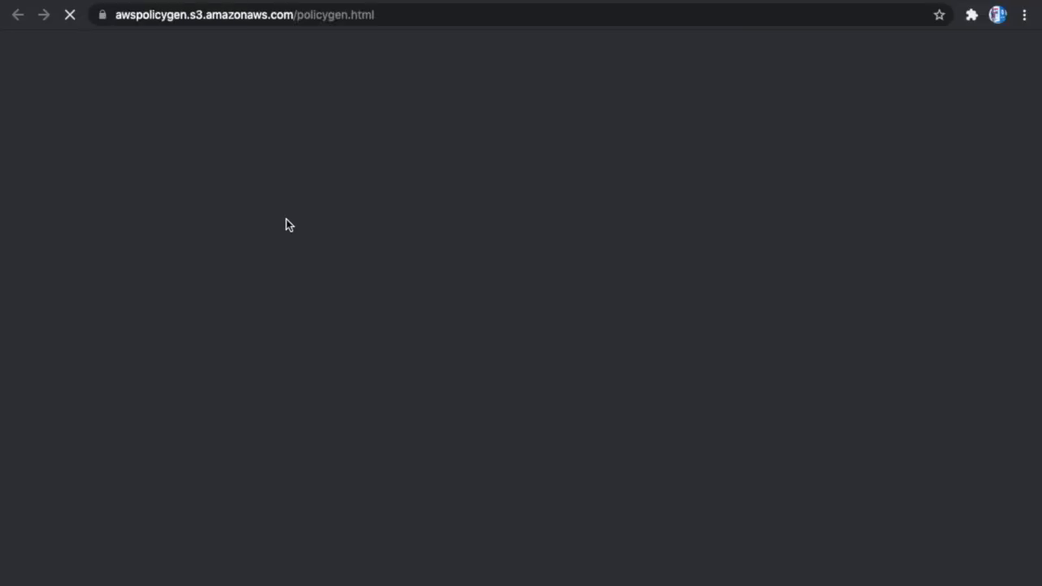
pyautogui.scroll(-1, 531, 324)
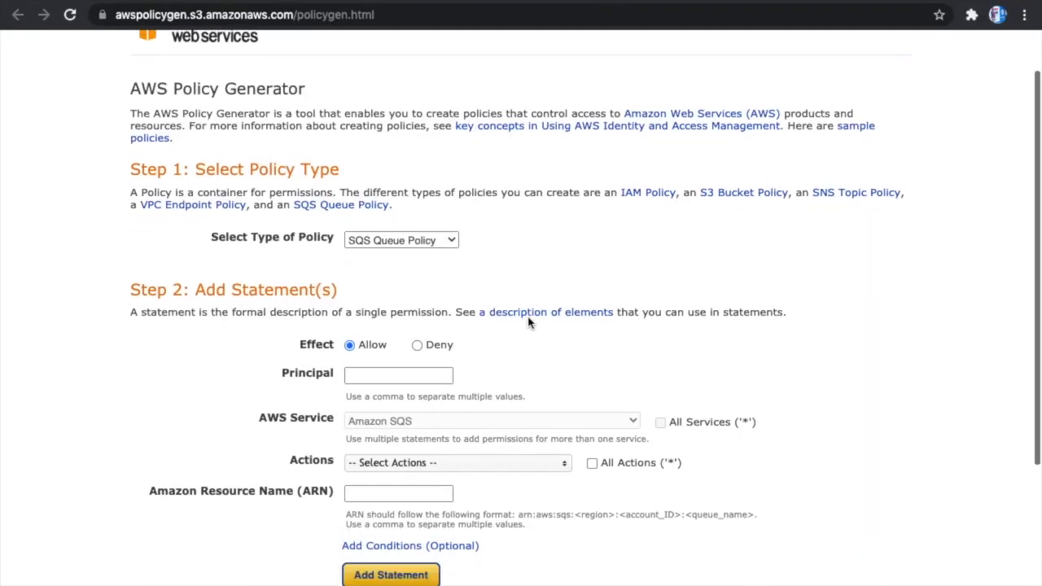
pyautogui.scroll(-1, 480, 248)
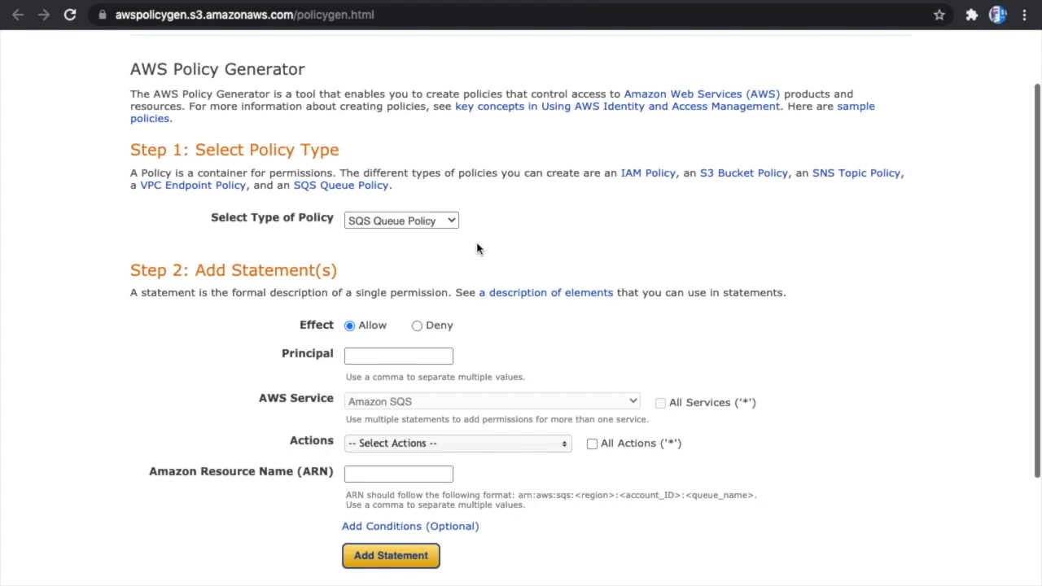
pyautogui.scroll(-2, 478, 248)
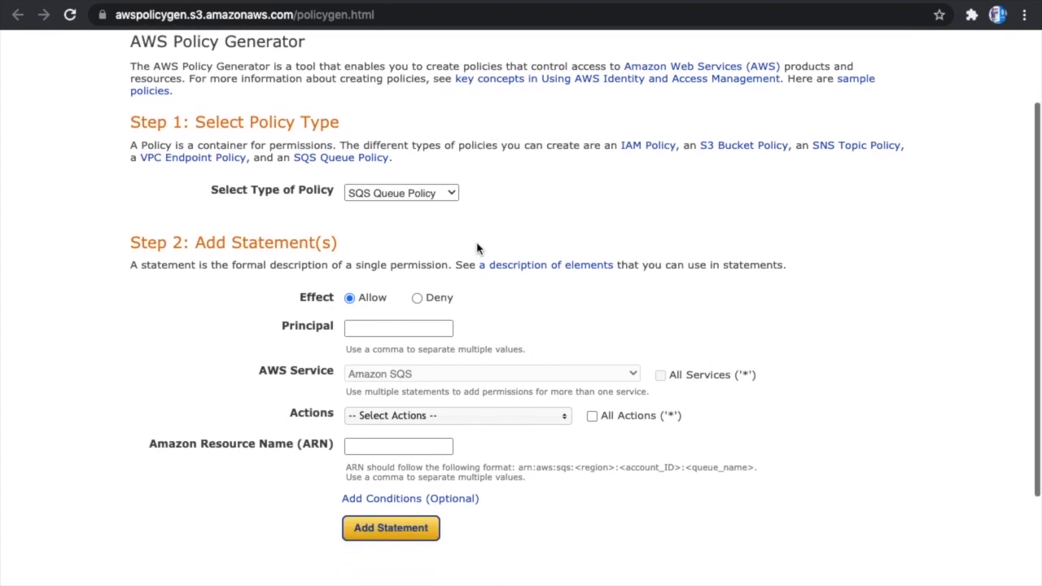
pyautogui.scroll(2, 478, 248)
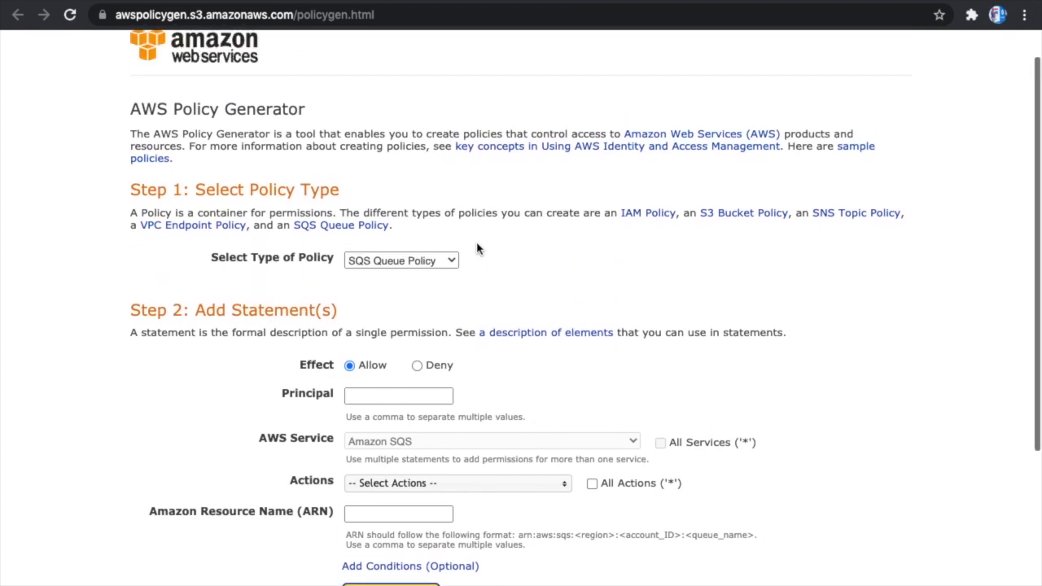
pyautogui.click(416, 261)
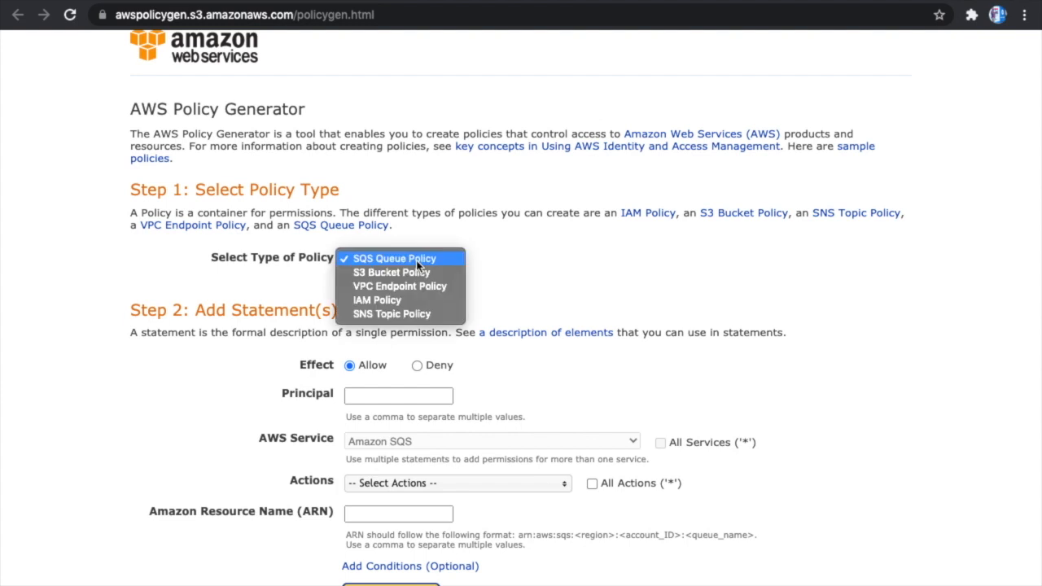
pyautogui.click(419, 274)
# - Set the principal of the Allow statement to *
pyautogui.scroll(-3, 505, 289)
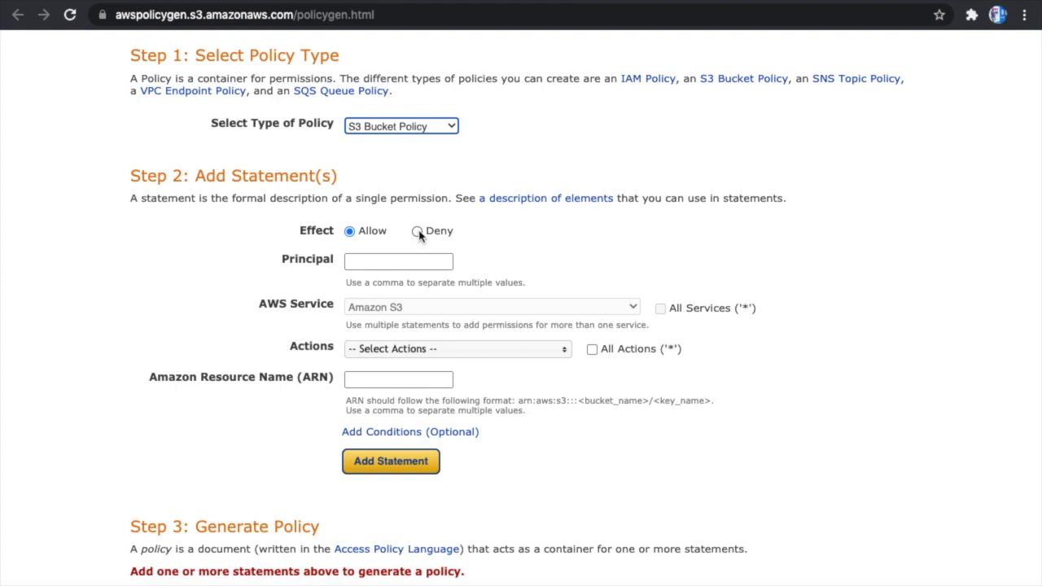
pyautogui.click(368, 261)
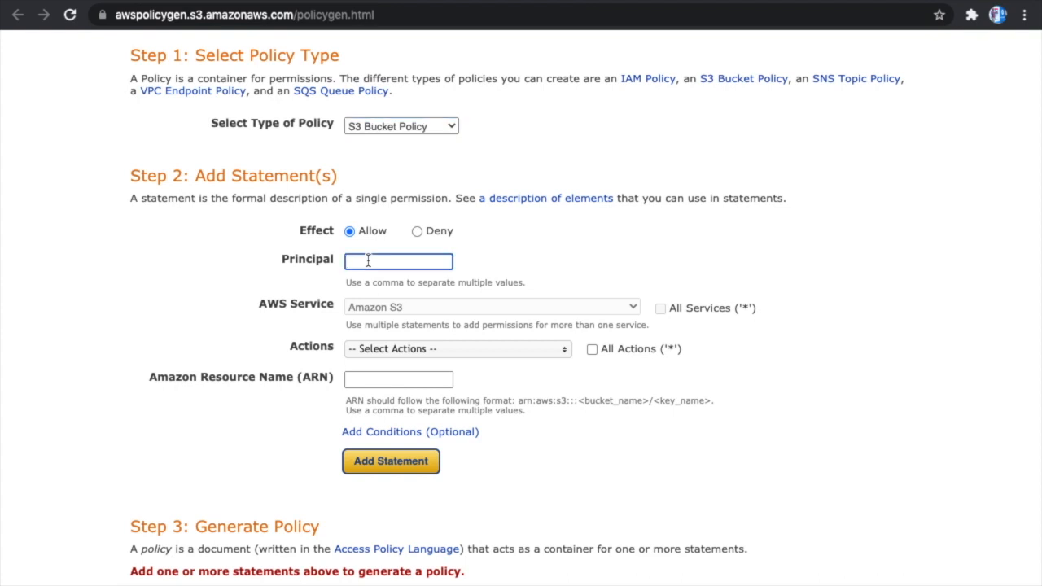
pyautogui.write('*')
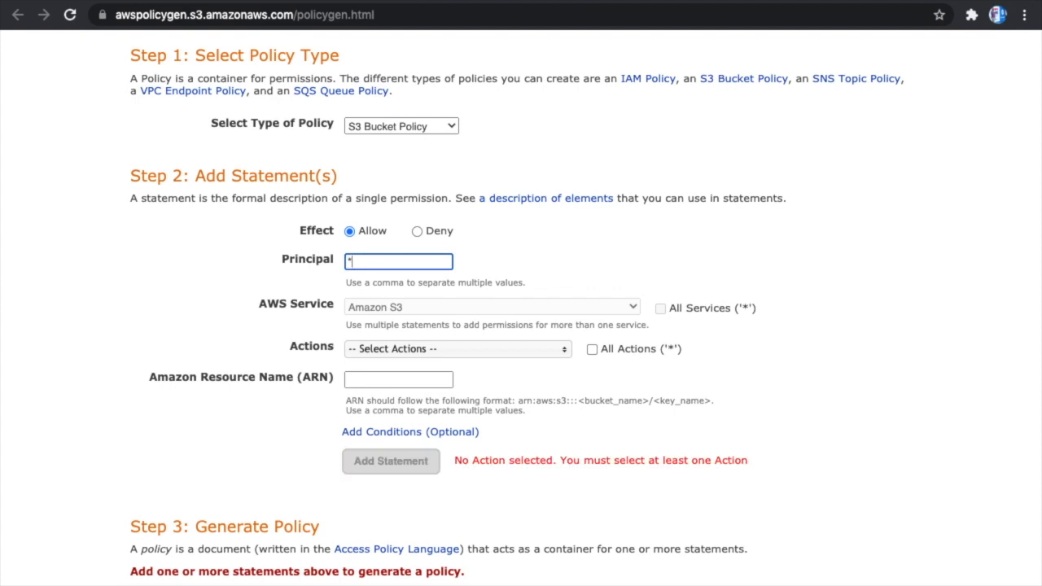
# - Select the GetObject action for the Amazon S3 policy statement
pyautogui.scroll(-1, 494, 244)
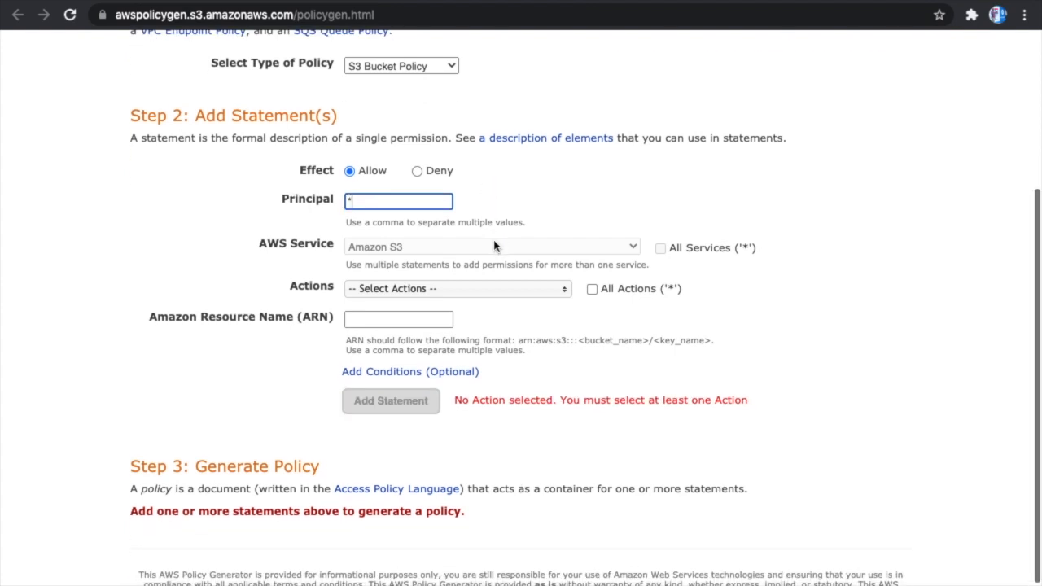
pyautogui.click(518, 299)
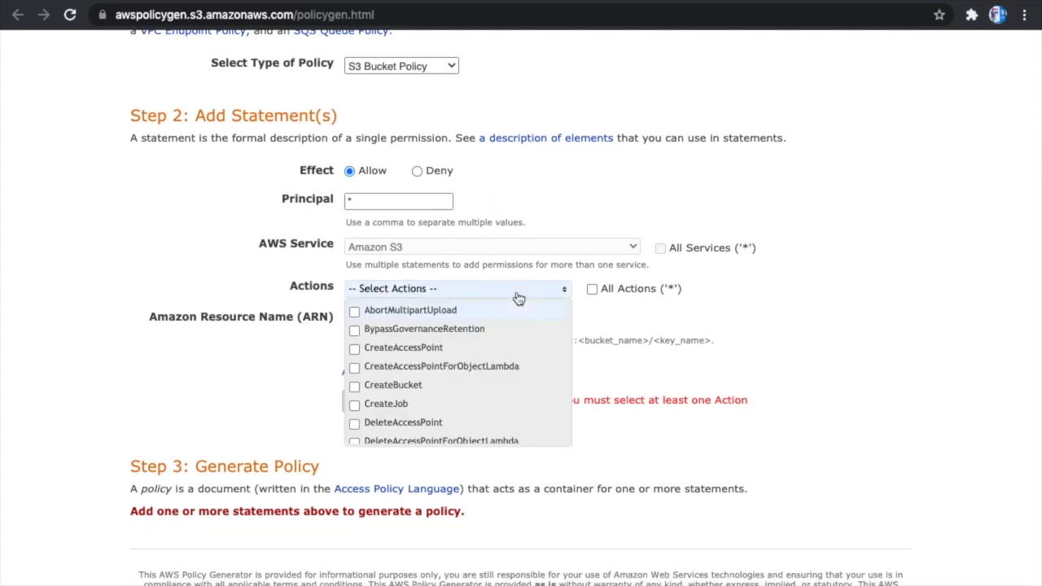
pyautogui.scroll(-3, 456, 399)
pyautogui.scroll(-10, 456, 399)
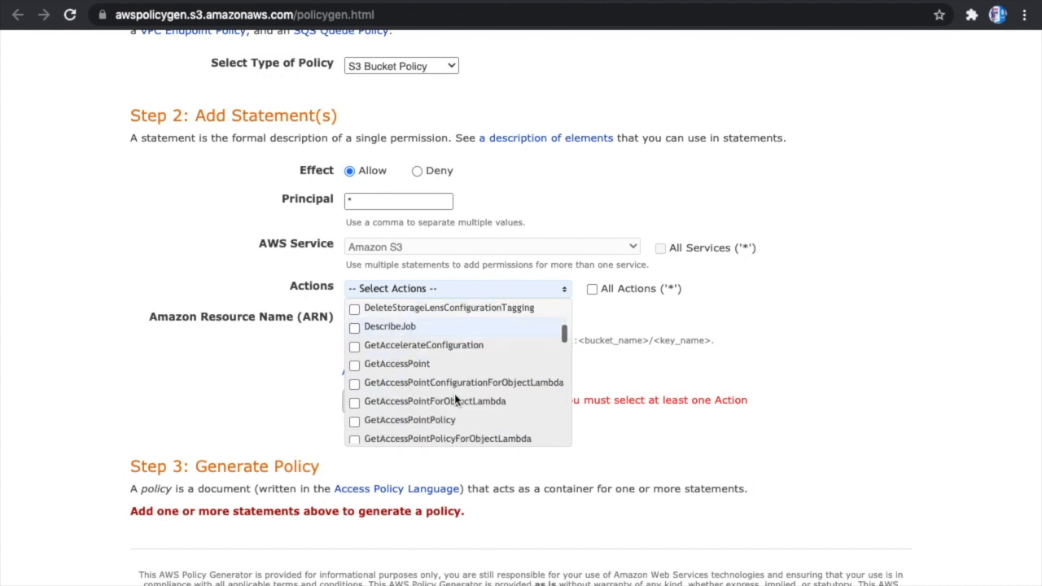
pyautogui.scroll(-10, 456, 399)
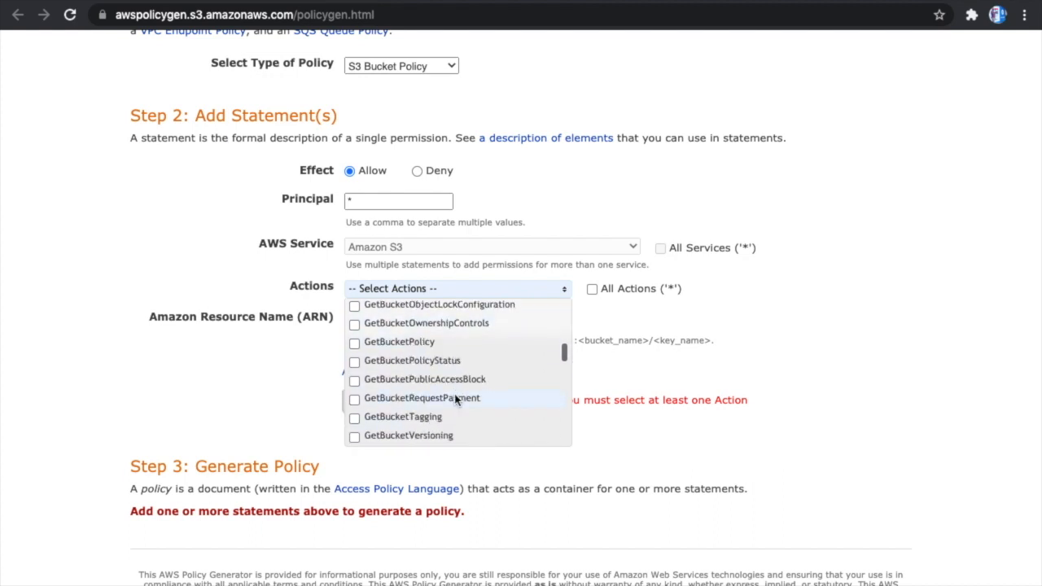
pyautogui.scroll(-2, 456, 399)
pyautogui.scroll(2, 456, 399)
pyautogui.click(355, 343)
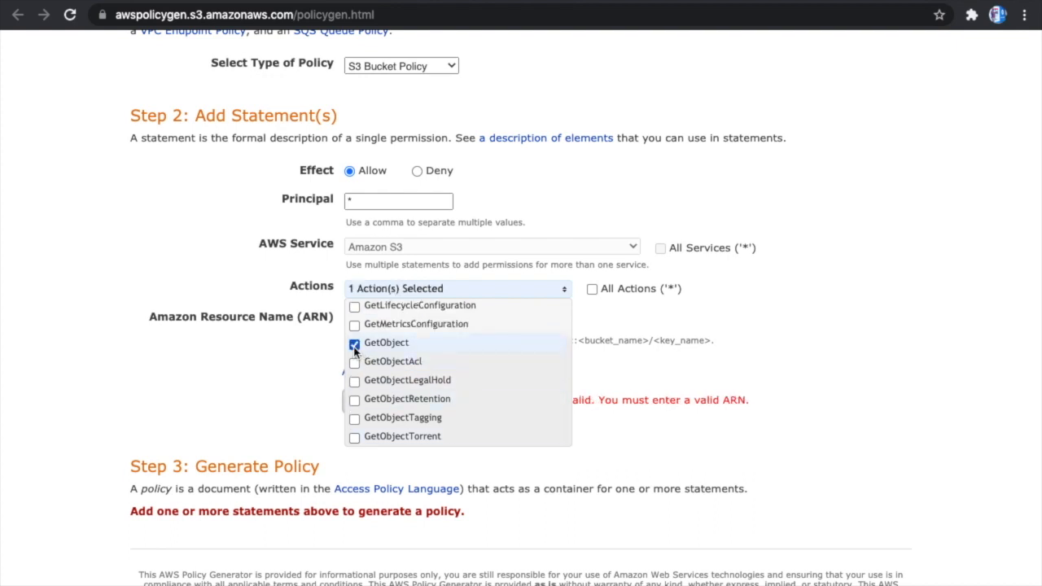
# - Set the statement's Amazon Resource Name to arn:aws:s3:::static-hosting-67/* and add the statement to the policy
pyautogui.click(774, 314)
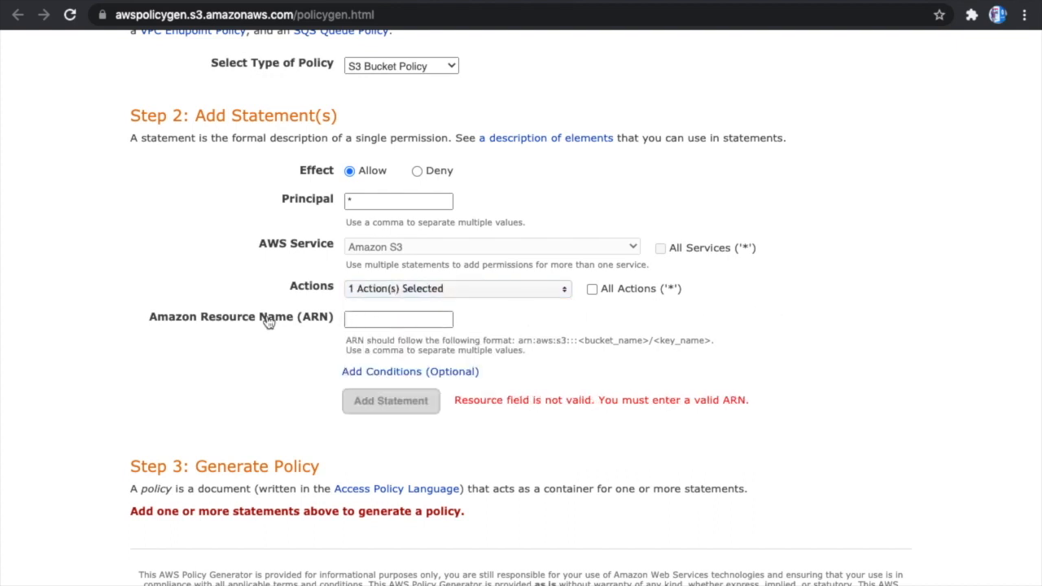
pyautogui.click(373, 321)
pyautogui.press('super+v')
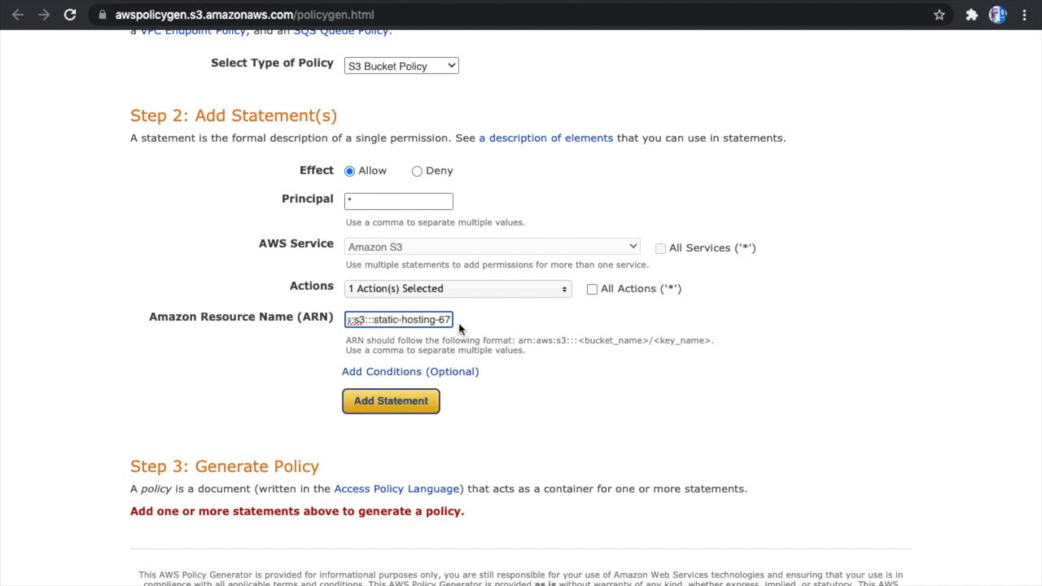
pyautogui.write('/')
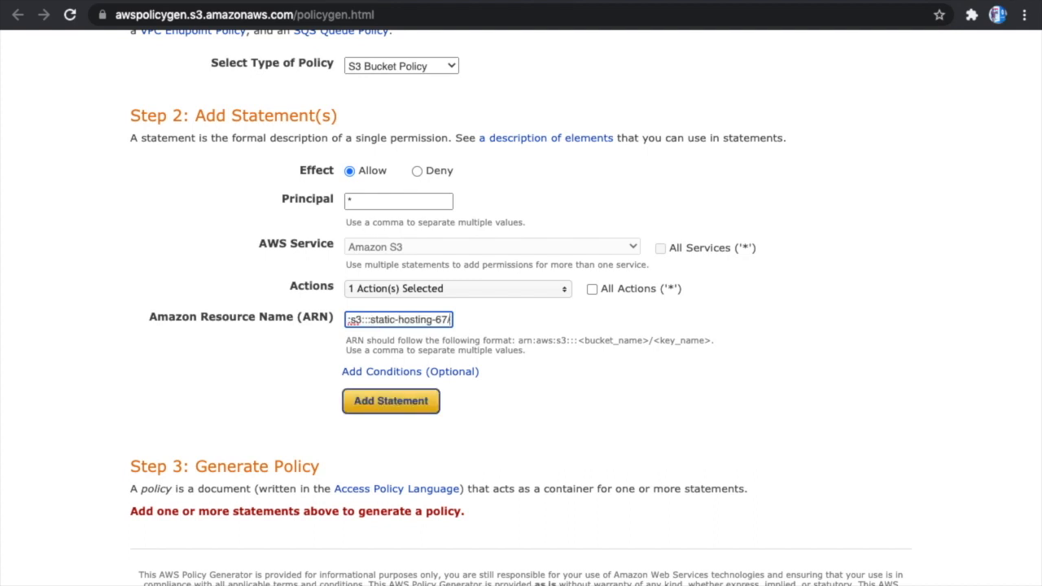
pyautogui.write('*')
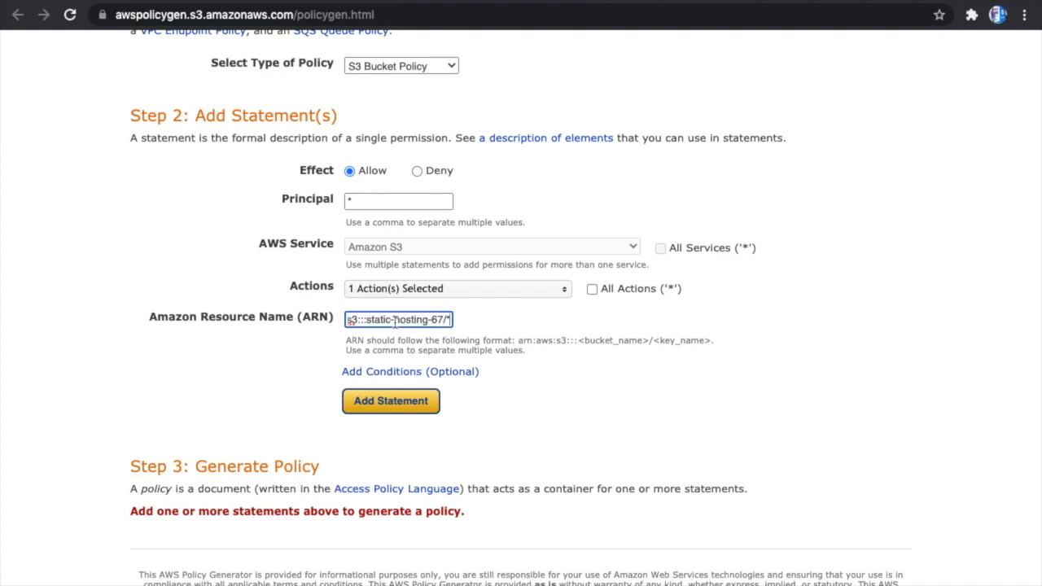
pyautogui.hscroll(-2, 399, 322)
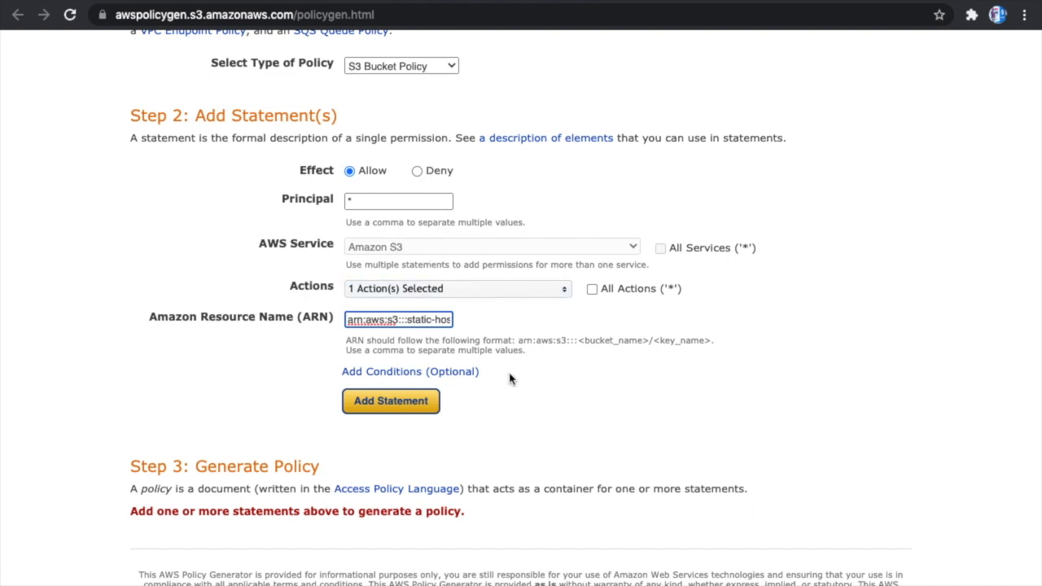
pyautogui.scroll(-1, 510, 379)
pyautogui.click(381, 358)
# - Generate the policy and copy its whole JSON document to the clipboard
pyautogui.scroll(-3, 505, 346)
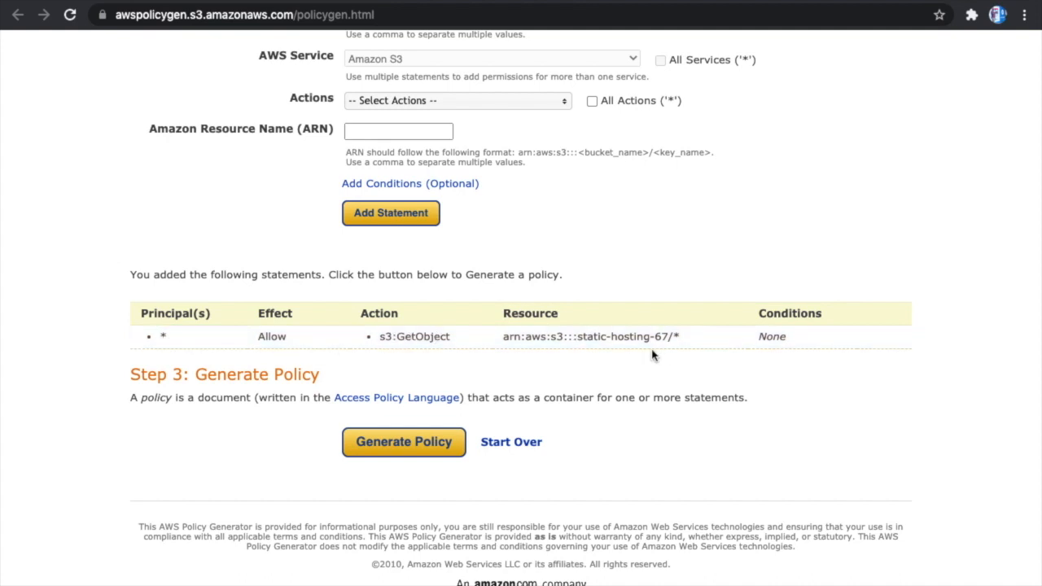
pyautogui.click(406, 446)
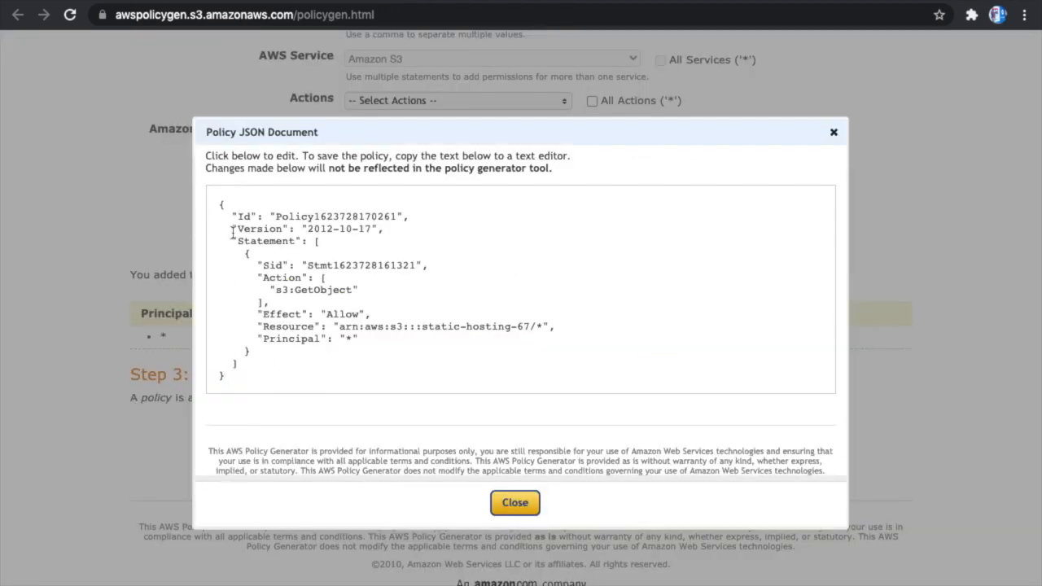
pyautogui.press('super+a')
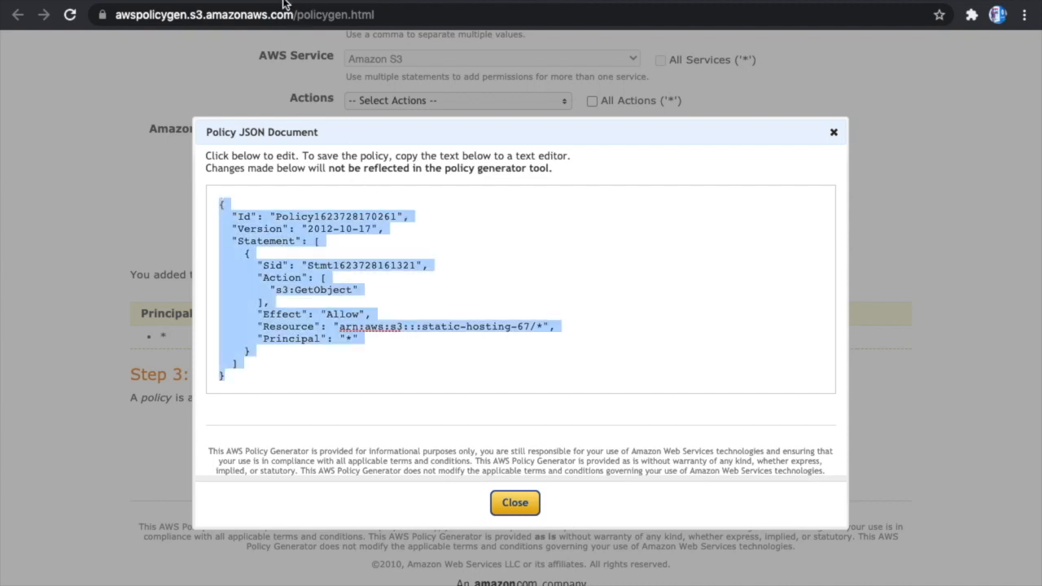
pyautogui.click(516, 505)
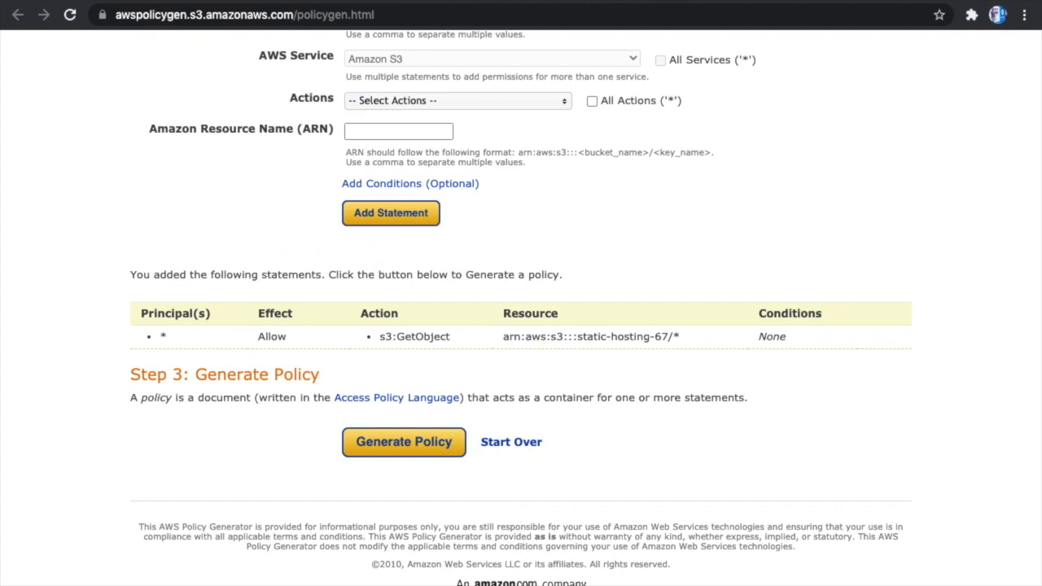
# - Paste the generated JSON into the static-hosting-67 bucket policy editor and save the policy
pyautogui.hotkey('ctrl', 'shift', 'Tab')
pyautogui.click(133, 358)
pyautogui.rightClick(133, 358)
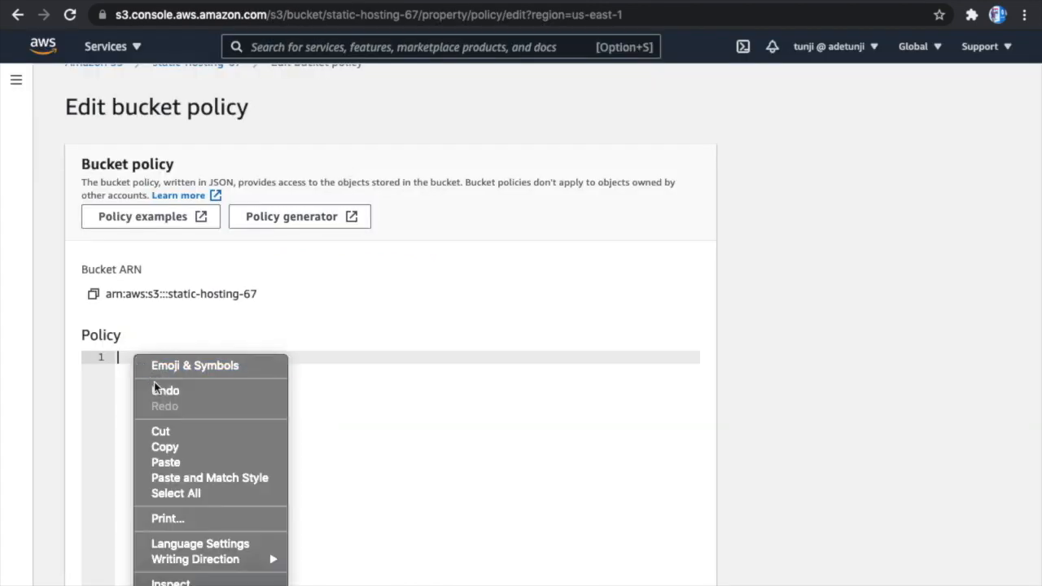
pyautogui.click(189, 464)
pyautogui.scroll(-5, 431, 426)
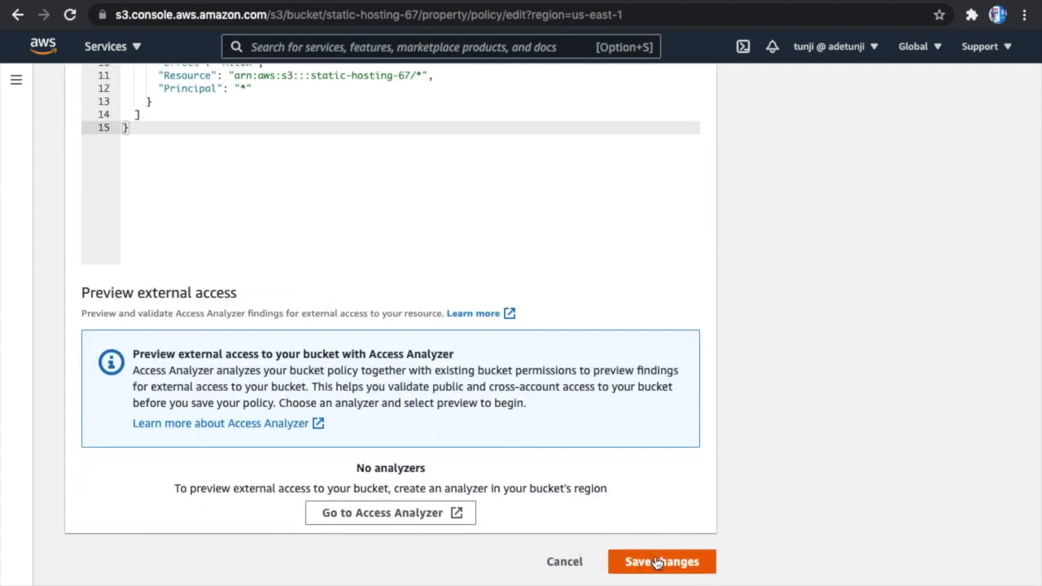
pyautogui.click(658, 563)
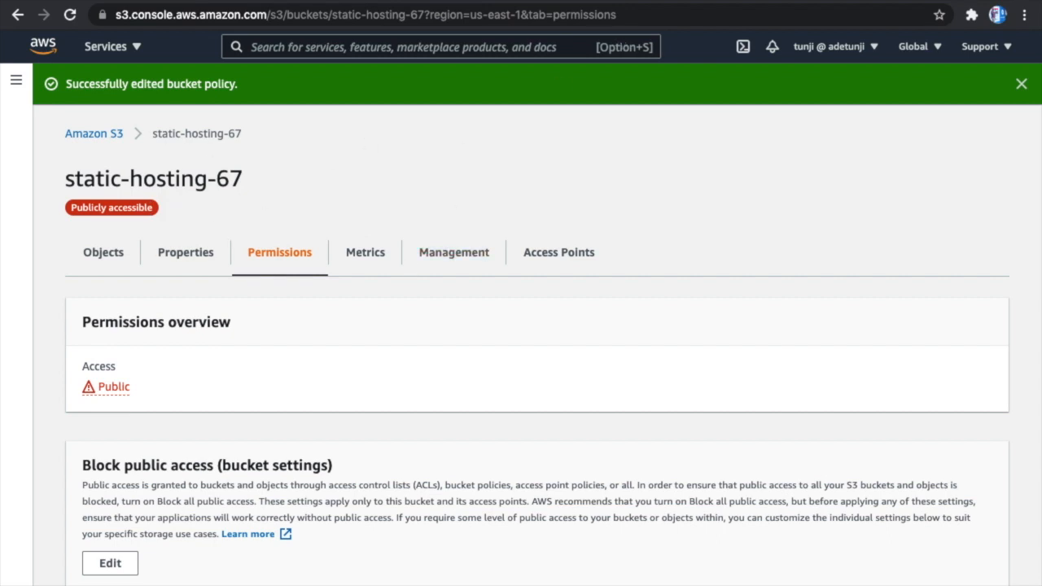
# - Check the hosted website by viewing its home page and About Us page, and return to the home page
pyautogui.click(640, 1)
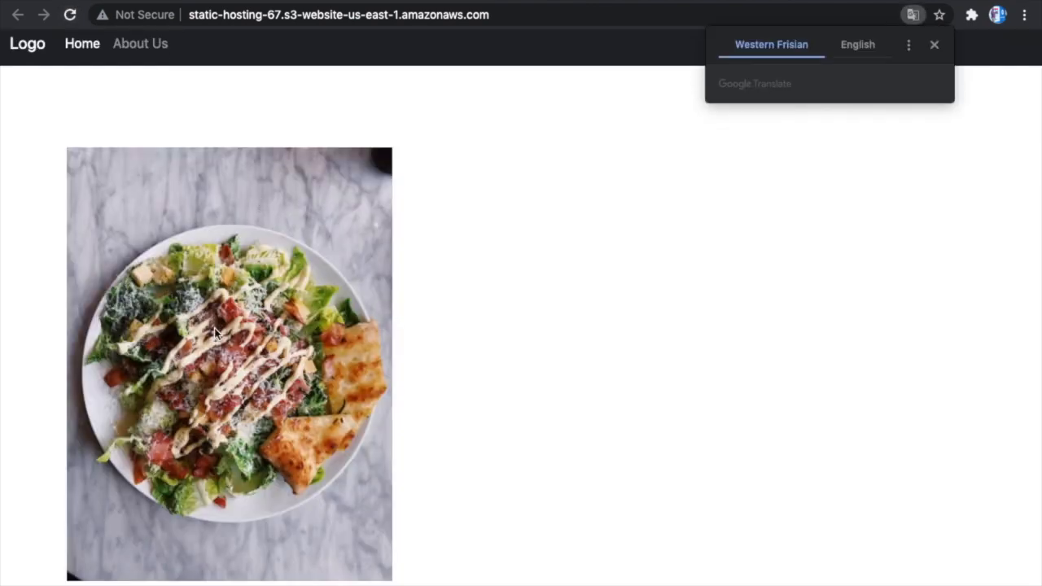
pyautogui.click(138, 66)
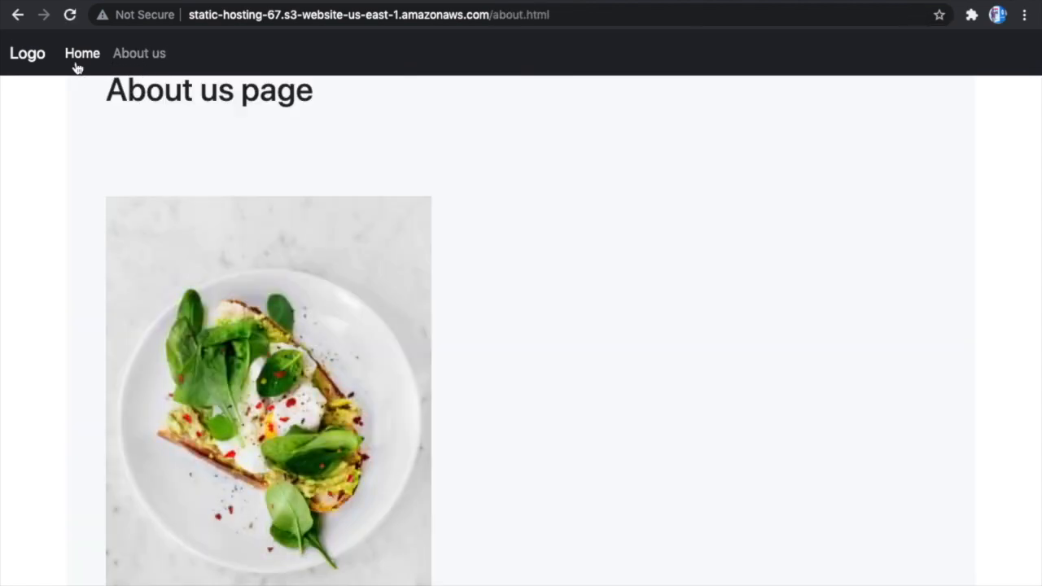
pyautogui.click(77, 67)
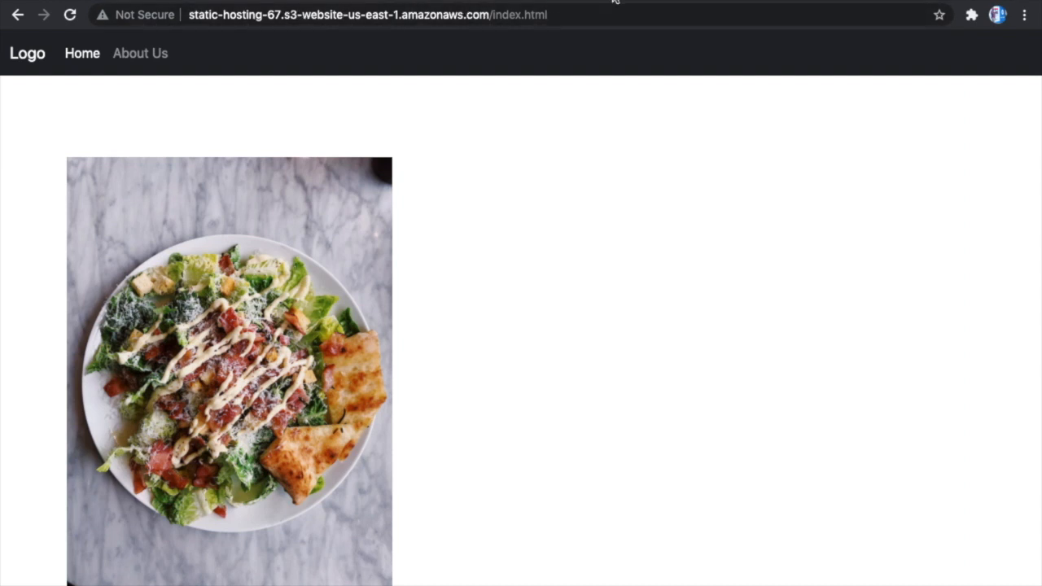
# - Return to the S3 console's bucket list and select the static-hosting-67 bucket
pyautogui.click(549, 1)
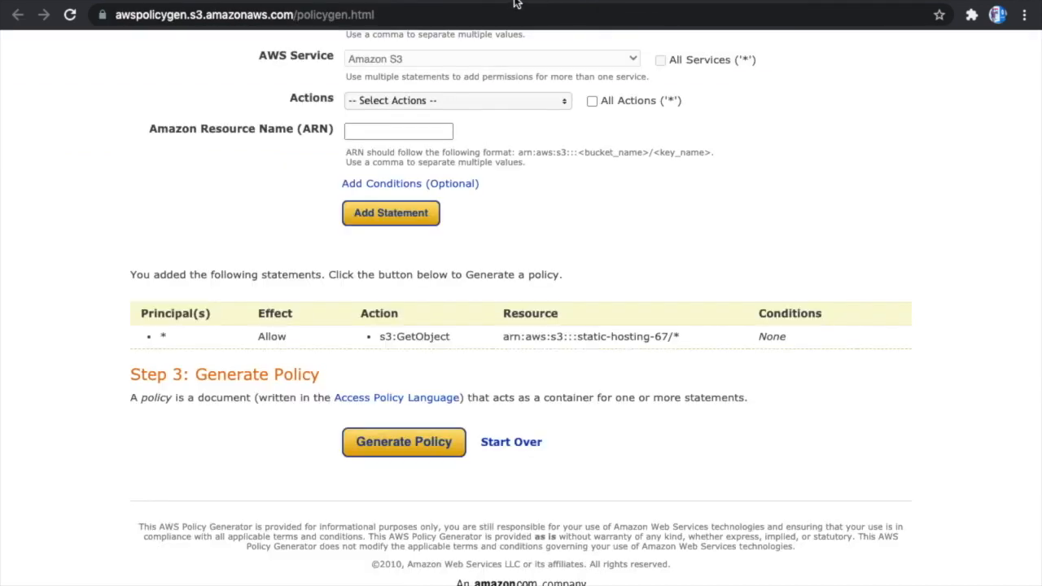
pyautogui.click(480, 3)
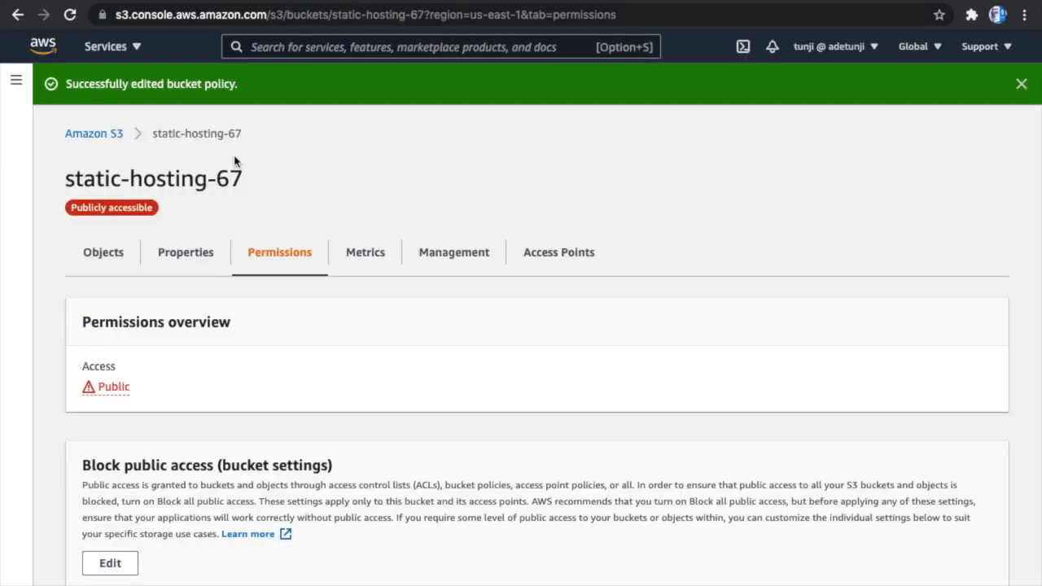
pyautogui.click(105, 142)
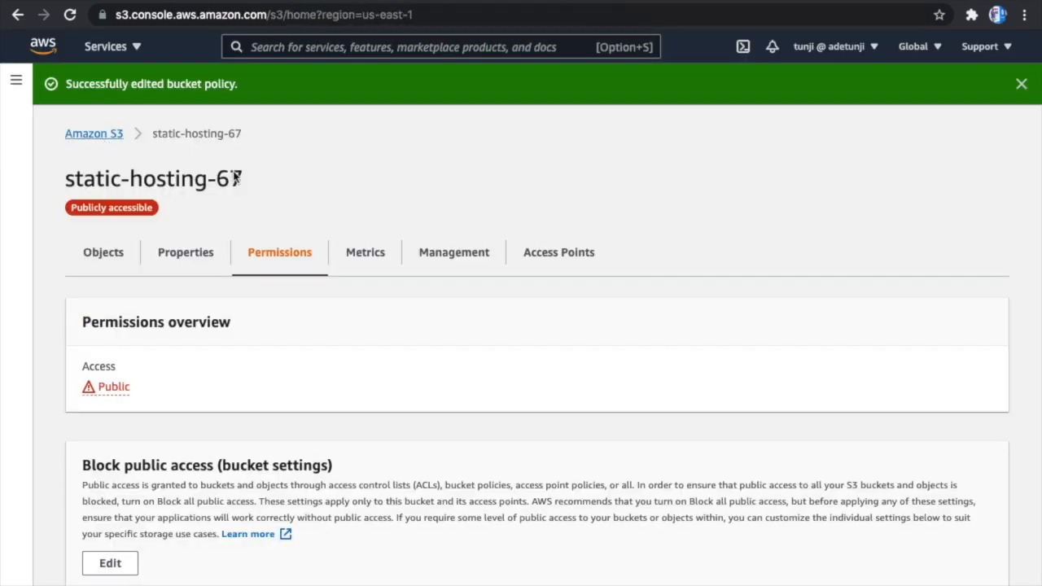
pyautogui.click(283, 524)
pyautogui.scroll(-2, 498, 556)
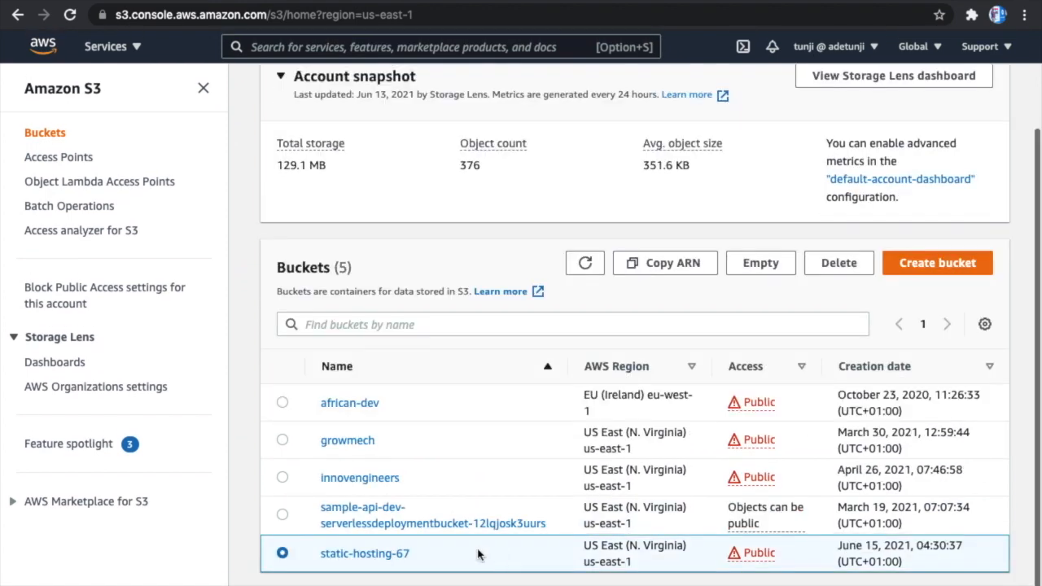
# - Try to delete the static-hosting-67 bucket and look over the objects stored in it
pyautogui.click(840, 260)
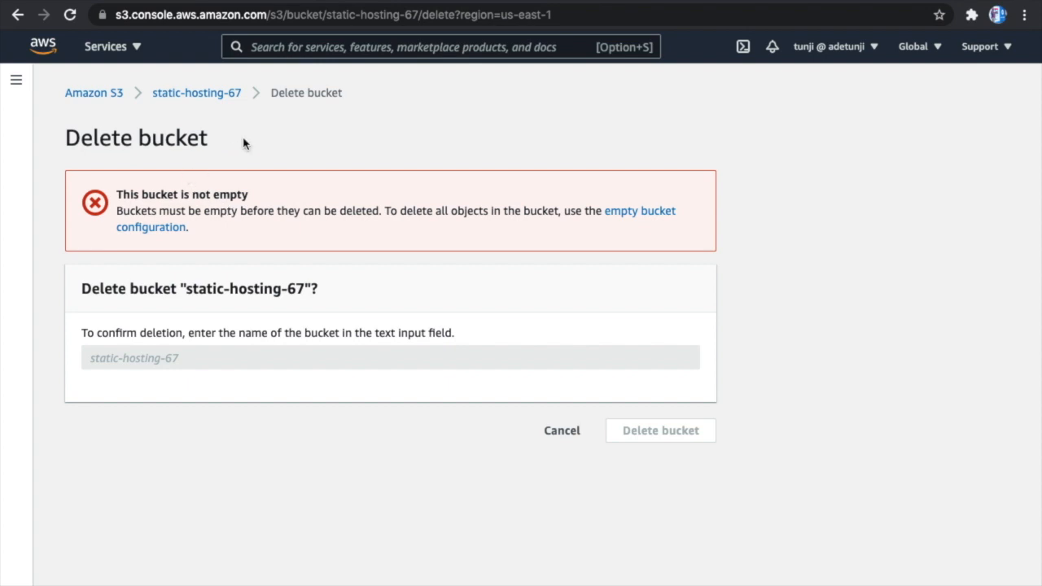
pyautogui.click(208, 95)
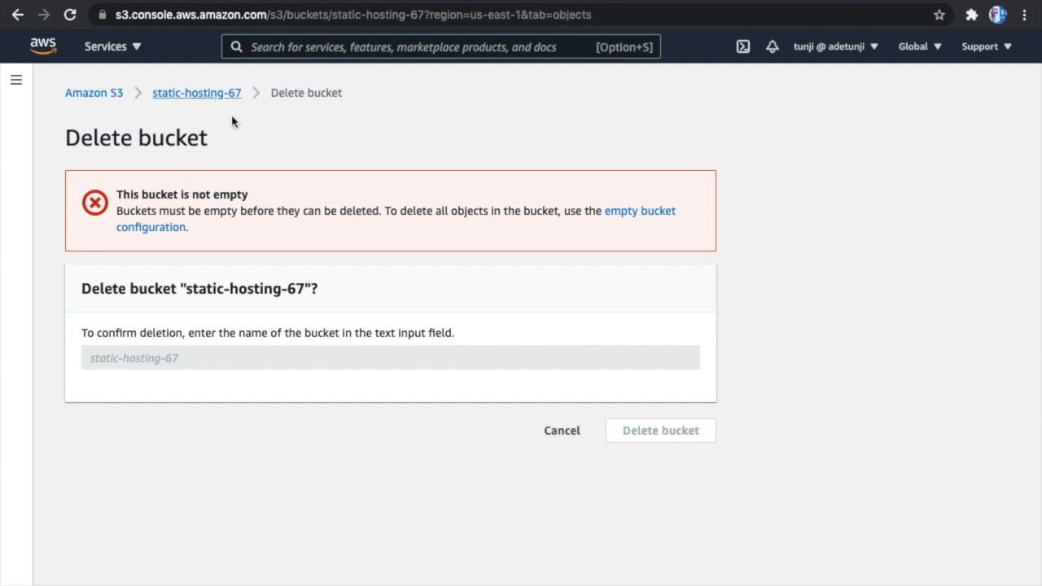
pyautogui.click(93, 93)
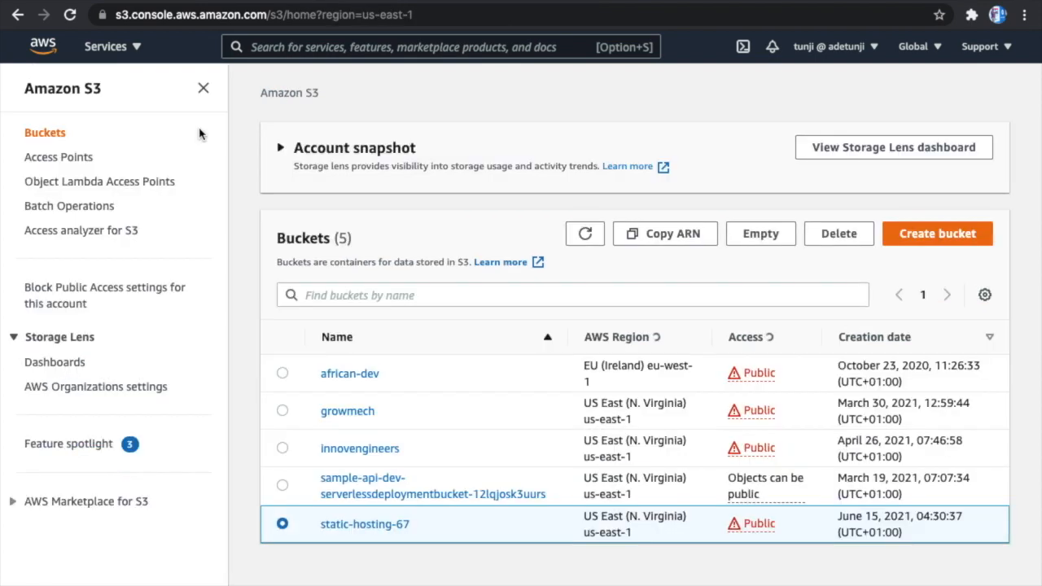
pyautogui.click(365, 525)
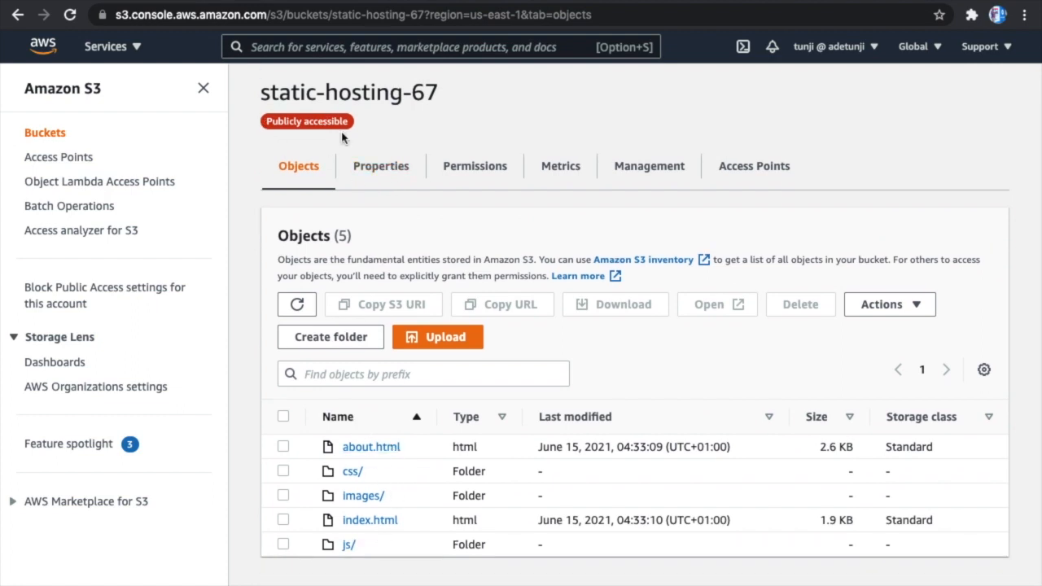
pyautogui.click(285, 95)
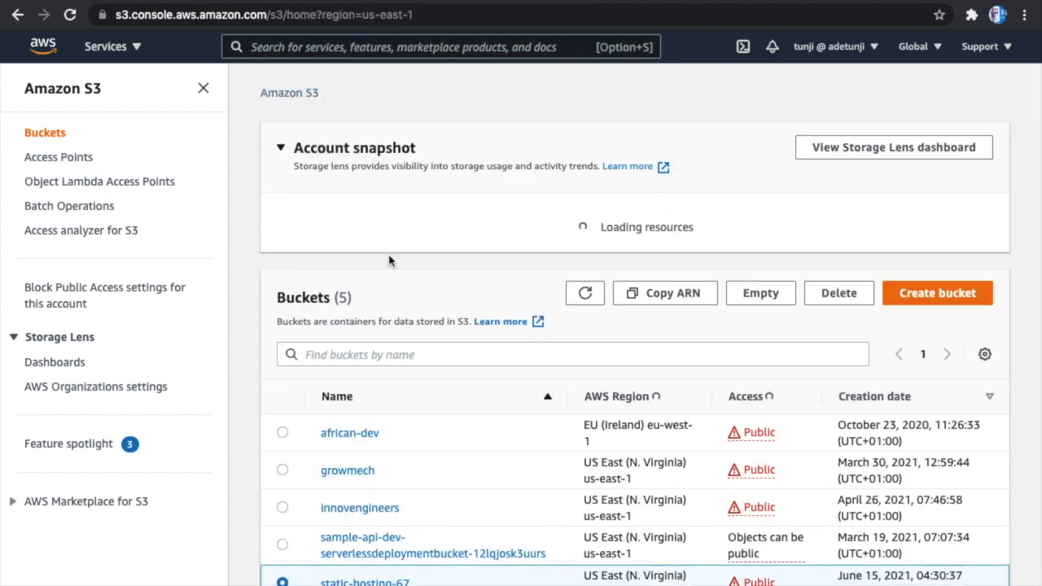
# - Empty the static-hosting-67 bucket, confirming with the text "permanently delete", and leave the status page
pyautogui.scroll(-1, 421, 371)
pyautogui.scroll(-1, 398, 514)
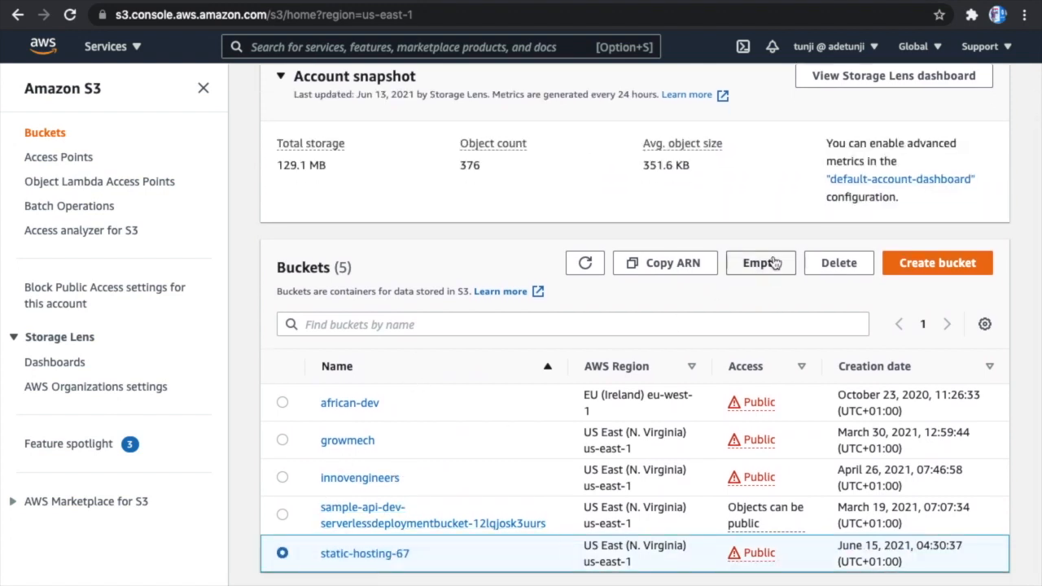
pyautogui.click(775, 263)
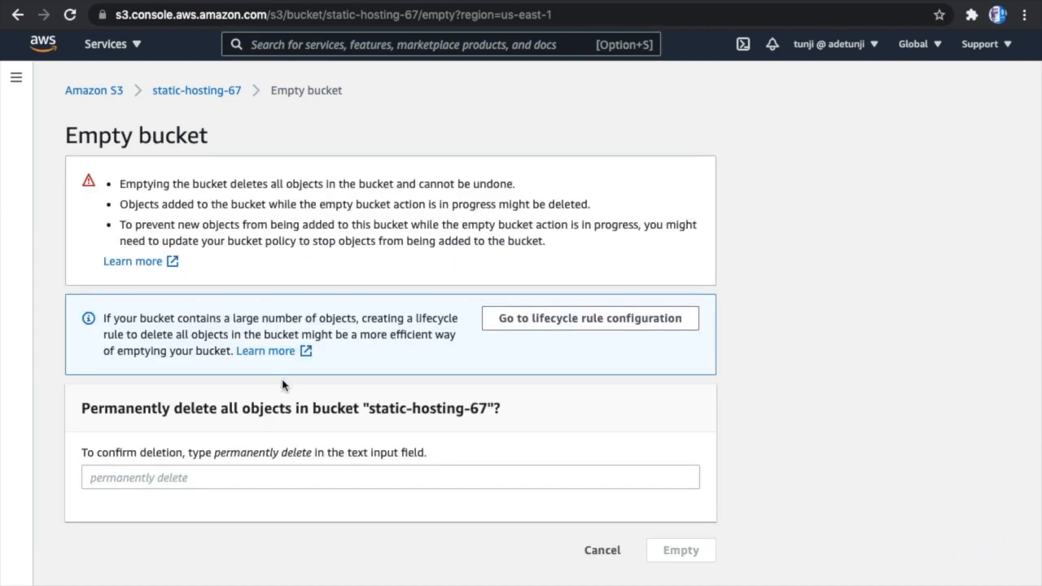
pyautogui.click(139, 482)
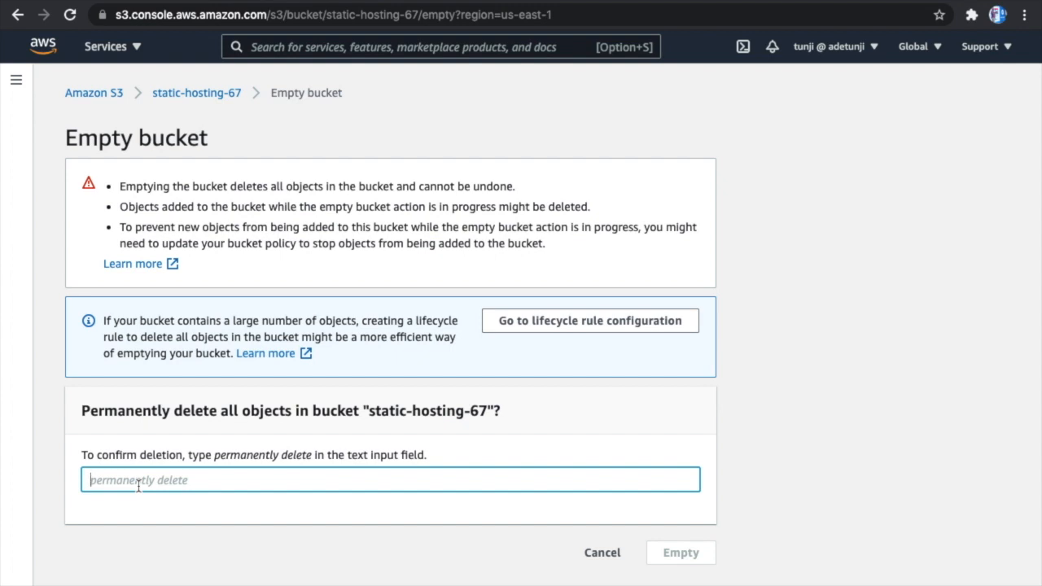
pyautogui.write('per')
pyautogui.write('manently delete')
pyautogui.click(679, 553)
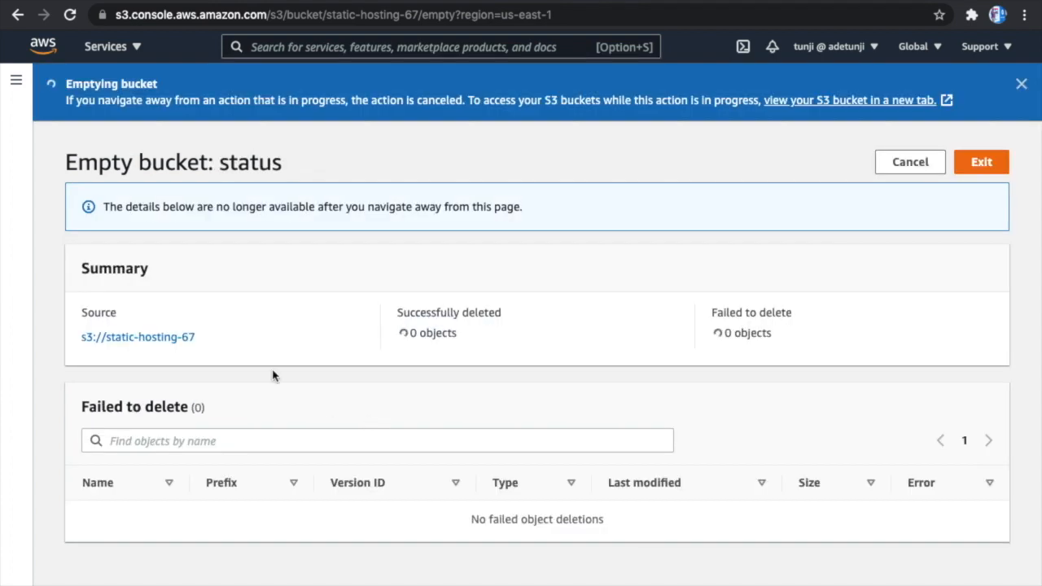
pyautogui.click(978, 163)
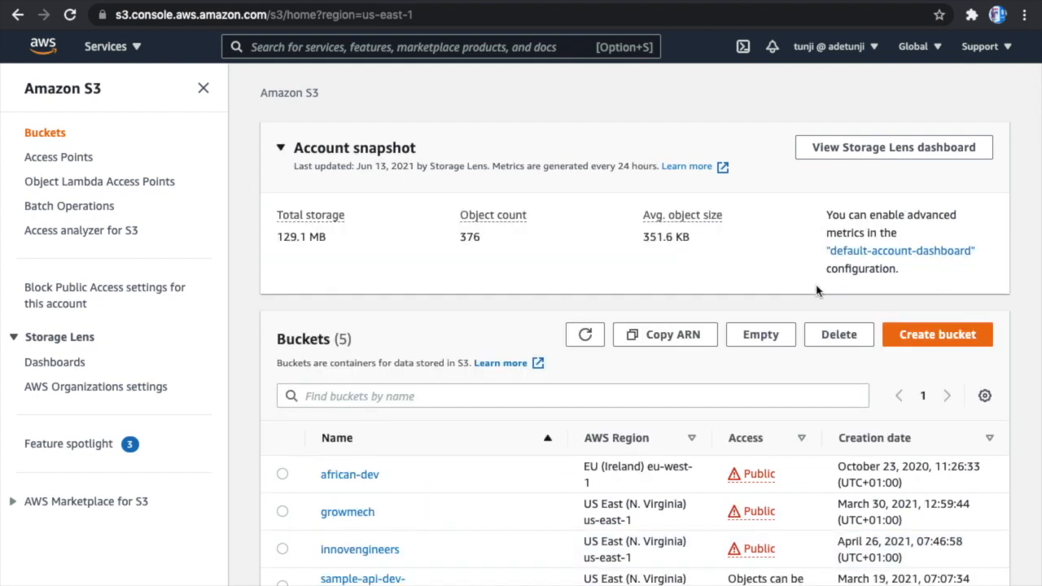
# - Delete the static-hosting-67 bucket, confirming with its name, and check the remaining bucket list
pyautogui.scroll(-1, 821, 289)
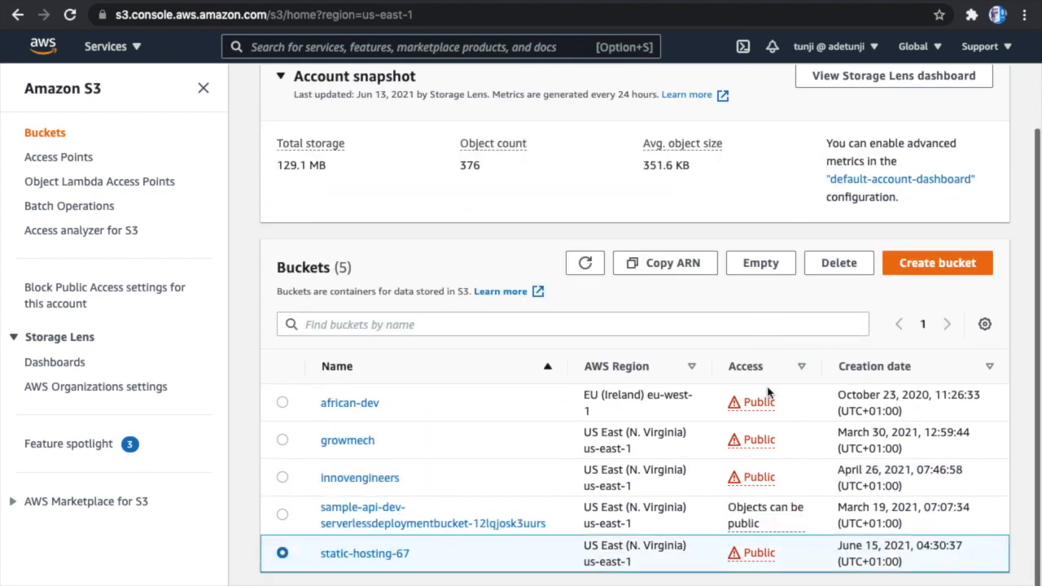
pyautogui.click(839, 263)
pyautogui.click(124, 402)
pyautogui.write('sta')
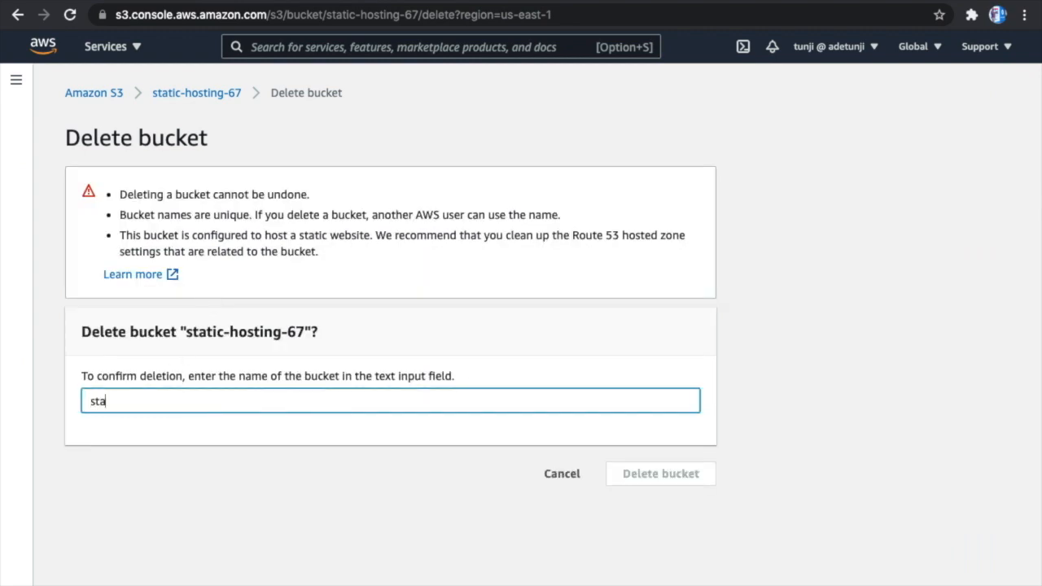
pyautogui.write('tic-hostoing-67')
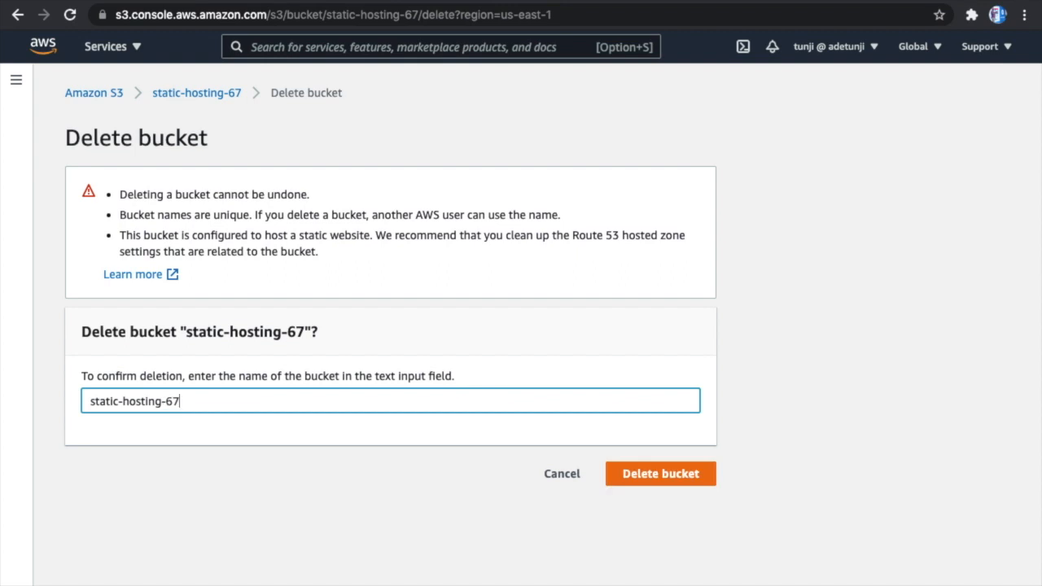
pyautogui.click(665, 481)
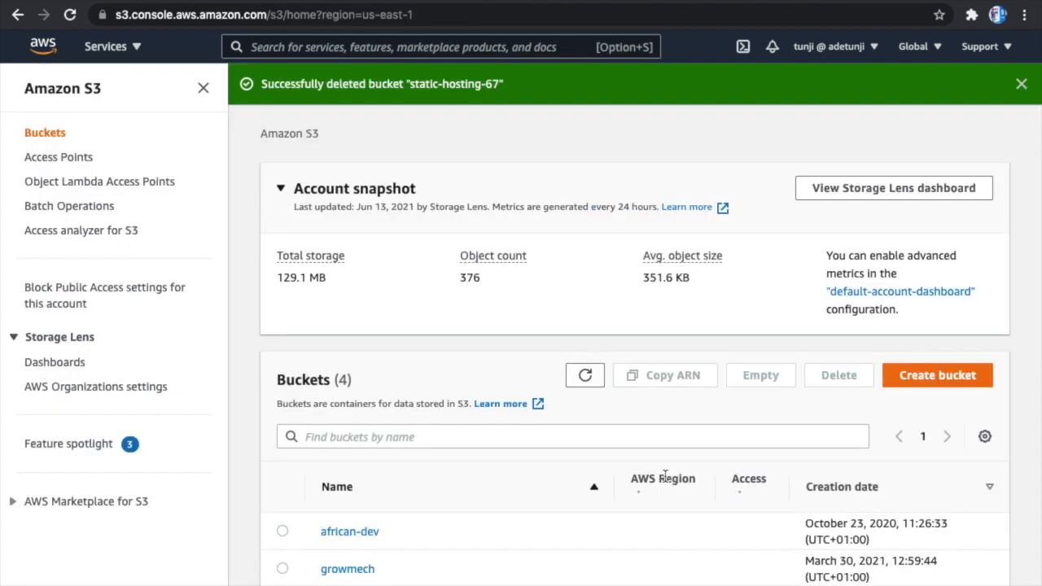
pyautogui.scroll(-1, 414, 526)
pyautogui.scroll(1, 413, 526)
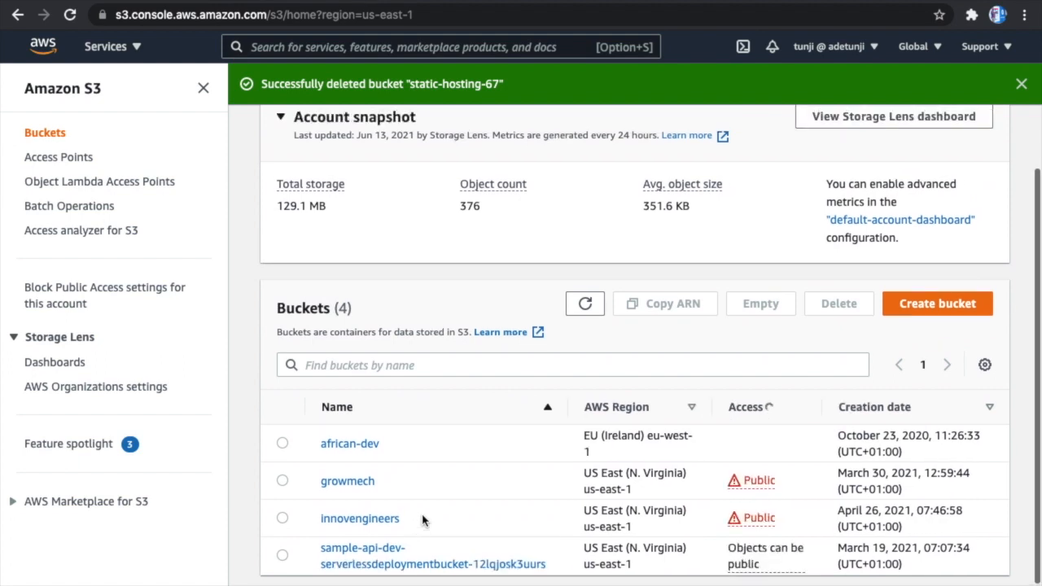
pyautogui.scroll(1, 527, 488)
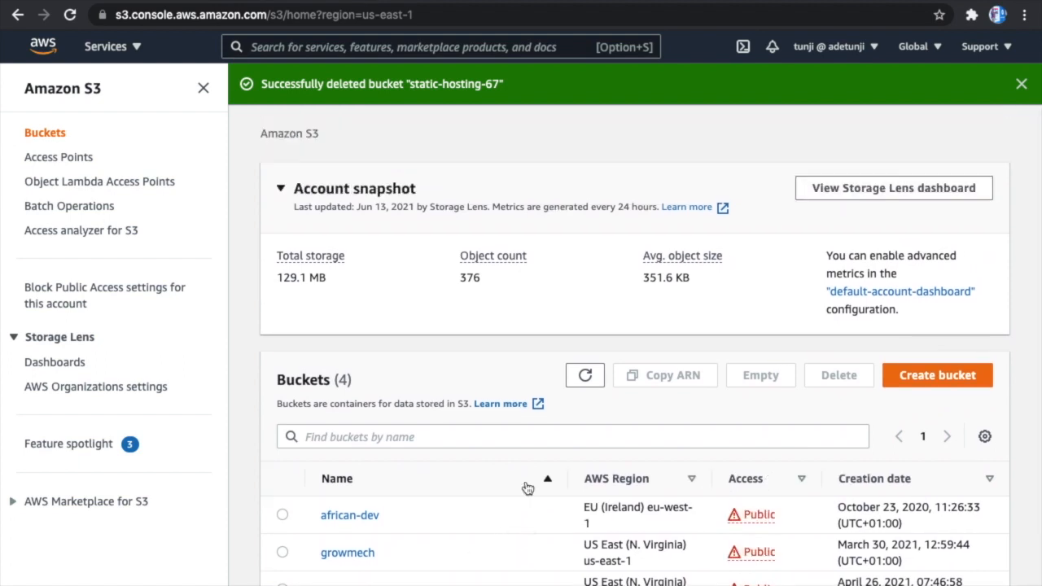